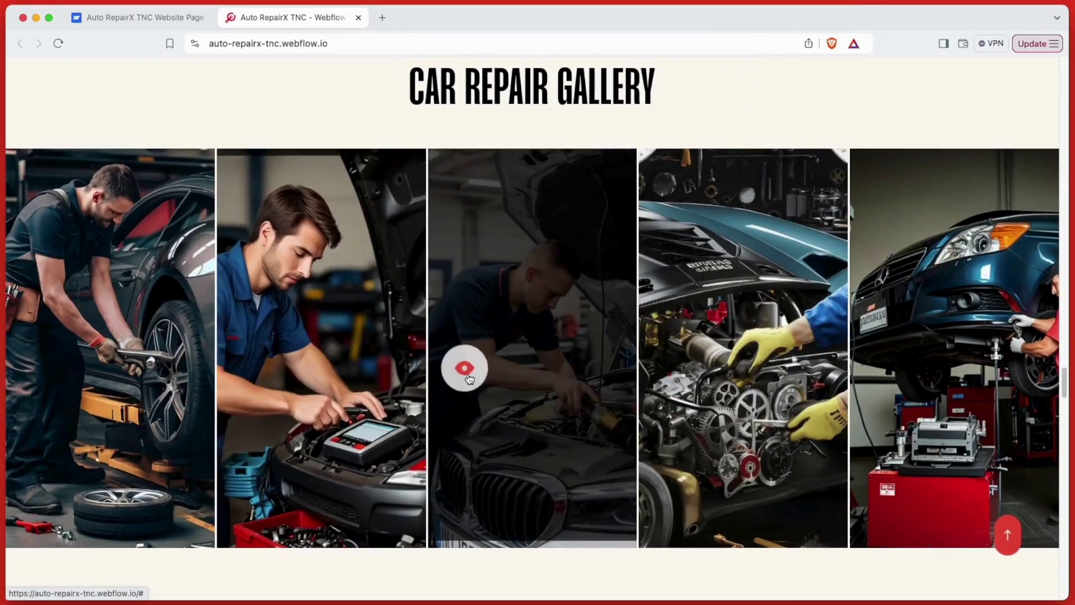
- Examine the homepage's remaining sections from the car repair gallery through reasons, products, testimonials and blog to the footer
{"action": "scroll", "coordinate": [468, 373], "scroll_direction": "down", "scroll_amount": 6}
{"action": "scroll", "coordinate": [468, 375], "scroll_direction": "down", "scroll_amount": 6}
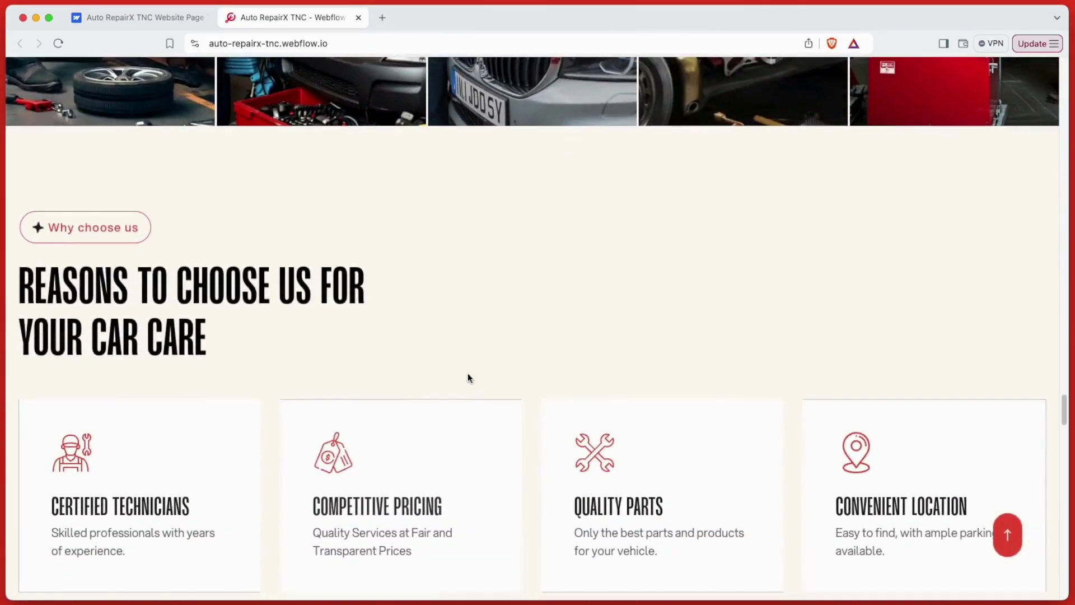
{"action": "scroll", "coordinate": [469, 376], "scroll_direction": "down", "scroll_amount": 3}
{"action": "scroll", "coordinate": [468, 377], "scroll_direction": "down", "scroll_amount": 4}
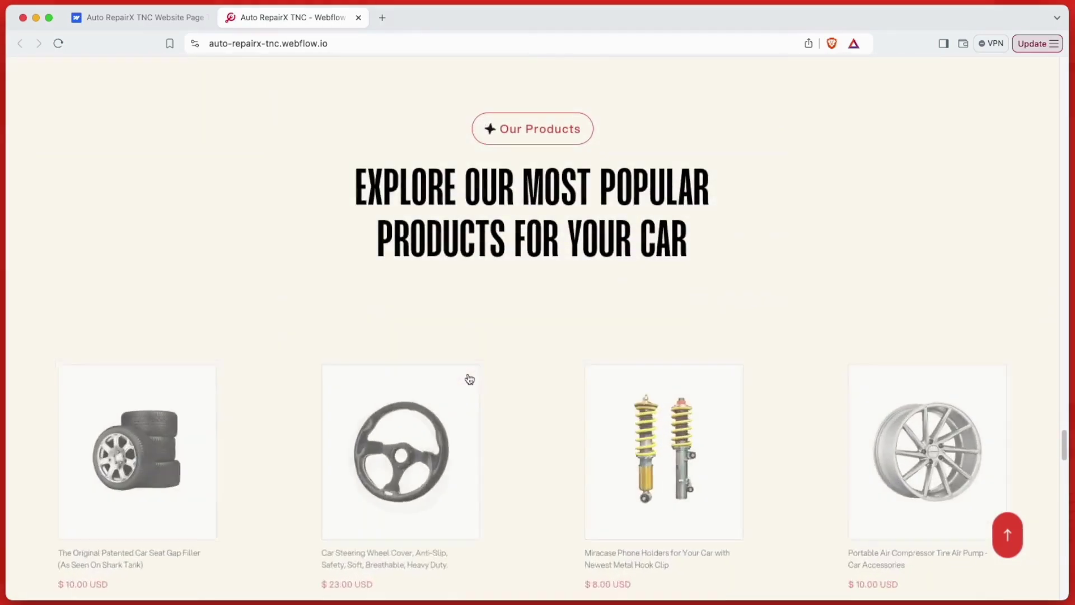
{"action": "scroll", "coordinate": [468, 379], "scroll_direction": "down", "scroll_amount": 2}
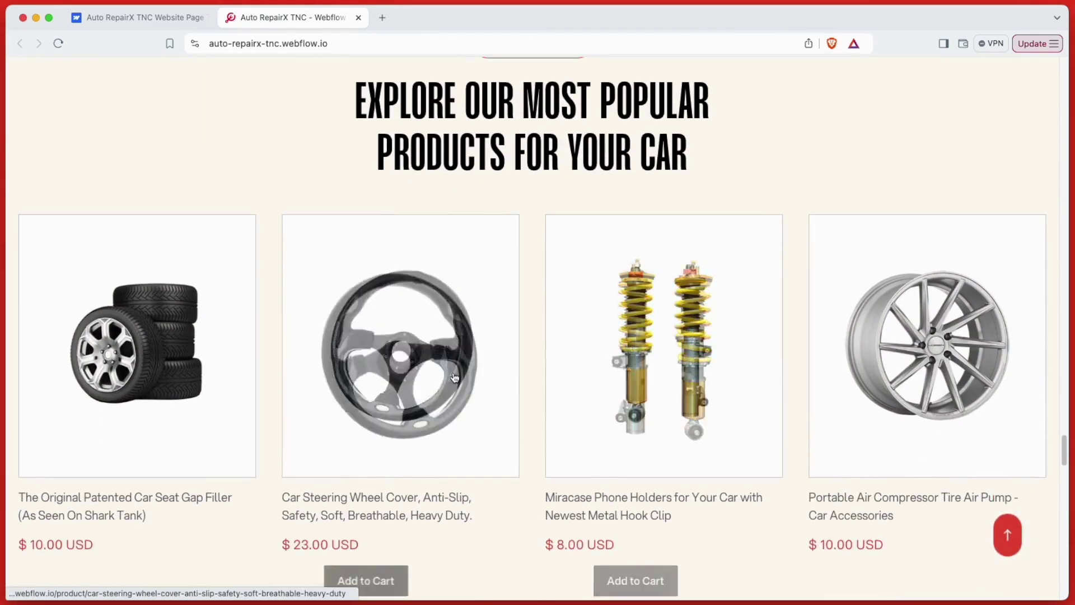
{"action": "scroll", "coordinate": [440, 377], "scroll_direction": "down", "scroll_amount": 10}
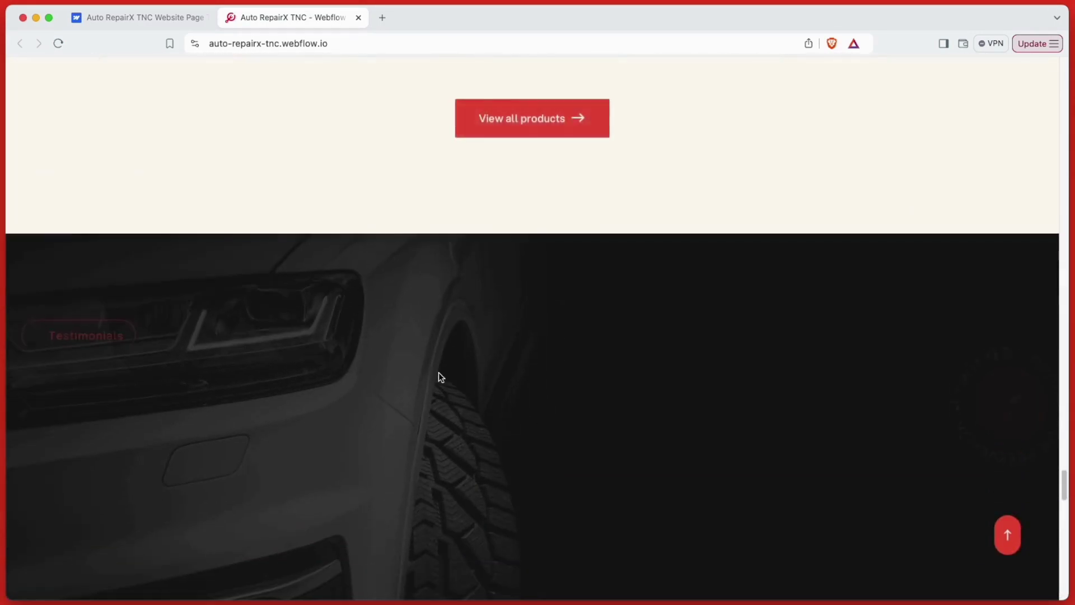
{"action": "scroll", "coordinate": [439, 375], "scroll_direction": "down", "scroll_amount": 4}
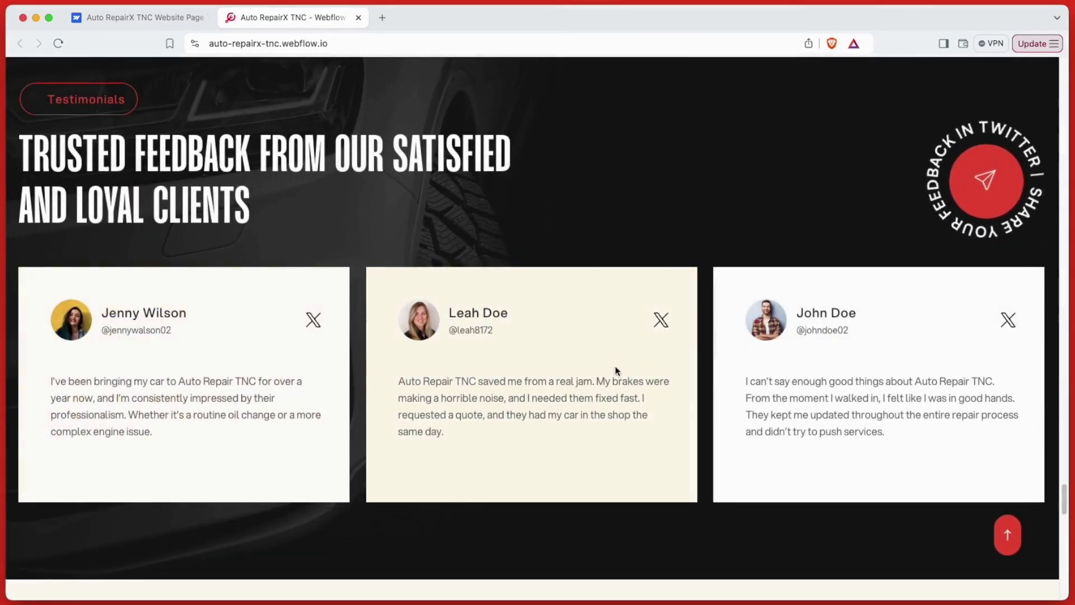
{"action": "scroll", "coordinate": [715, 329], "scroll_direction": "down", "scroll_amount": 8}
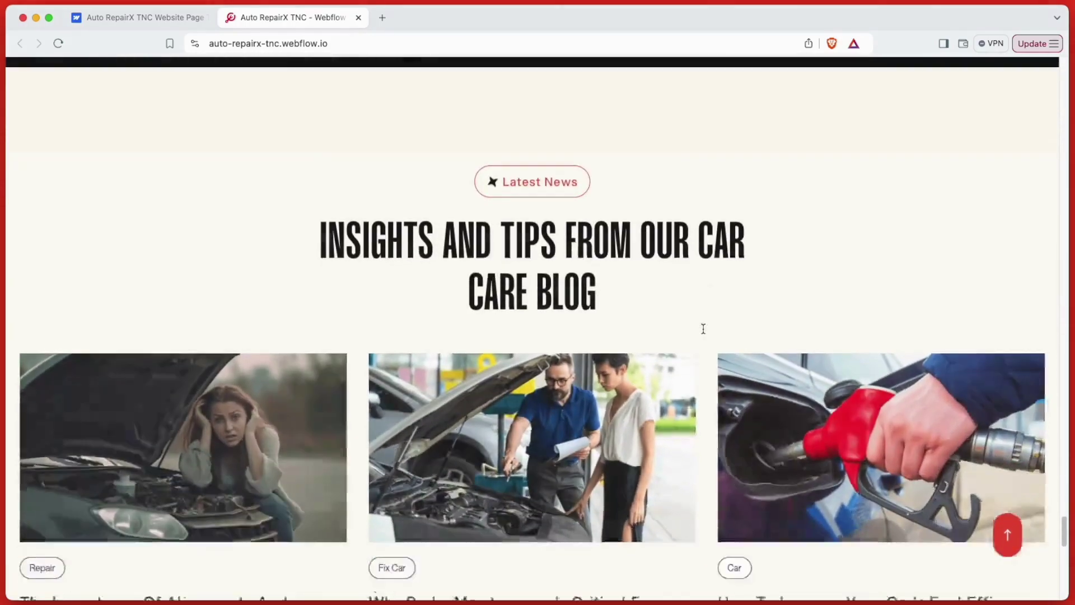
{"action": "scroll", "coordinate": [262, 404], "scroll_direction": "down", "scroll_amount": 5}
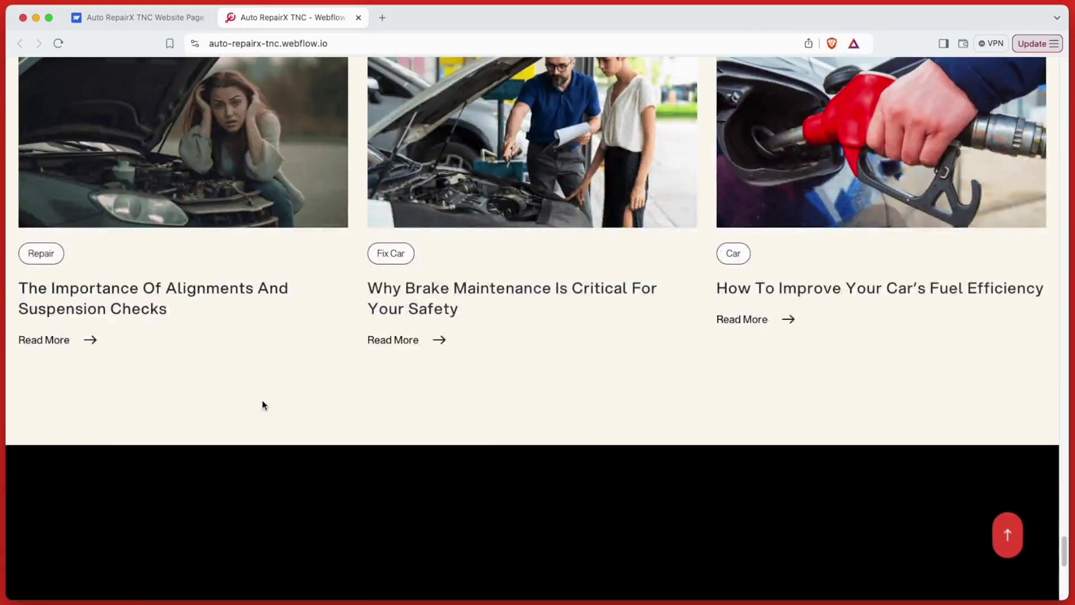
{"action": "scroll", "coordinate": [262, 404], "scroll_direction": "down", "scroll_amount": 5}
{"action": "scroll", "coordinate": [262, 405], "scroll_direction": "down", "scroll_amount": 2}
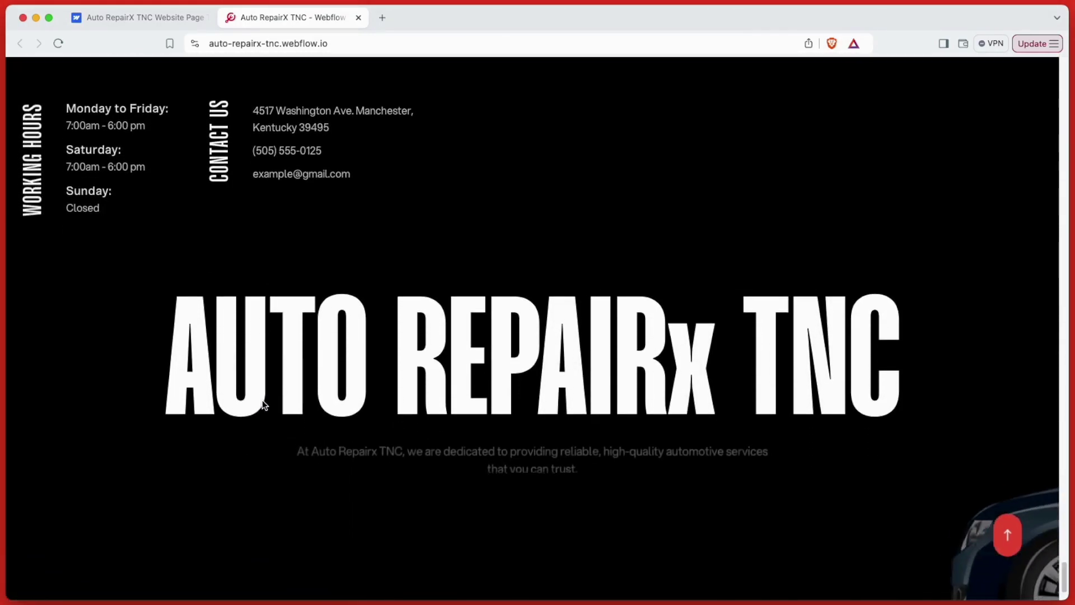
{"action": "scroll", "coordinate": [263, 399], "scroll_direction": "down", "scroll_amount": 3}
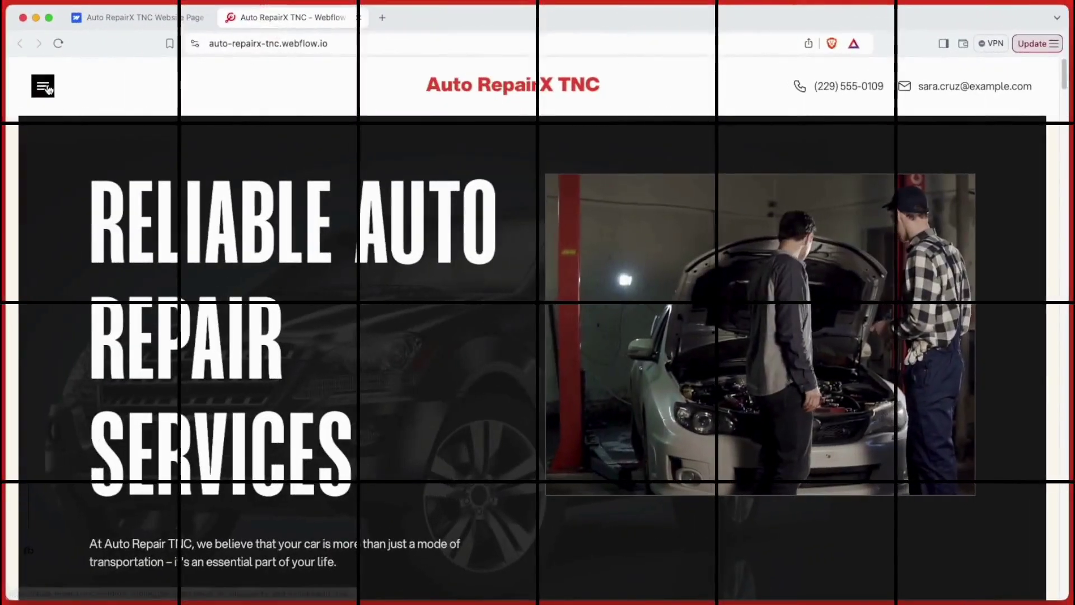
- Open the About Us page and review its introduction, statistics, reasons to choose us and team sections
{"action": "left_click", "coordinate": [45, 87]}
{"action": "left_click", "coordinate": [105, 176]}
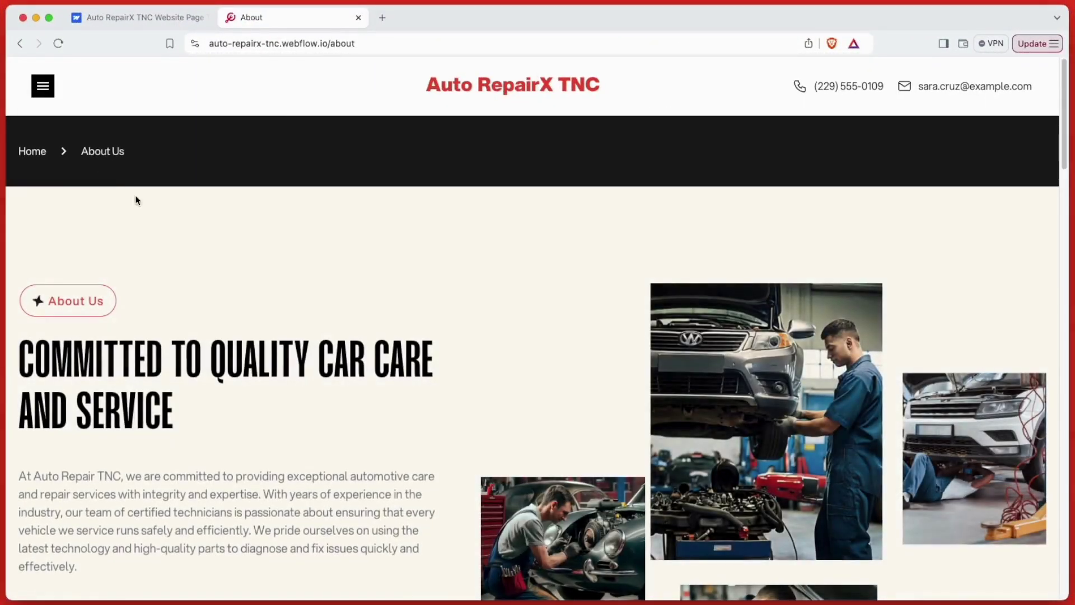
{"action": "scroll", "coordinate": [411, 248], "scroll_direction": "down", "scroll_amount": 4}
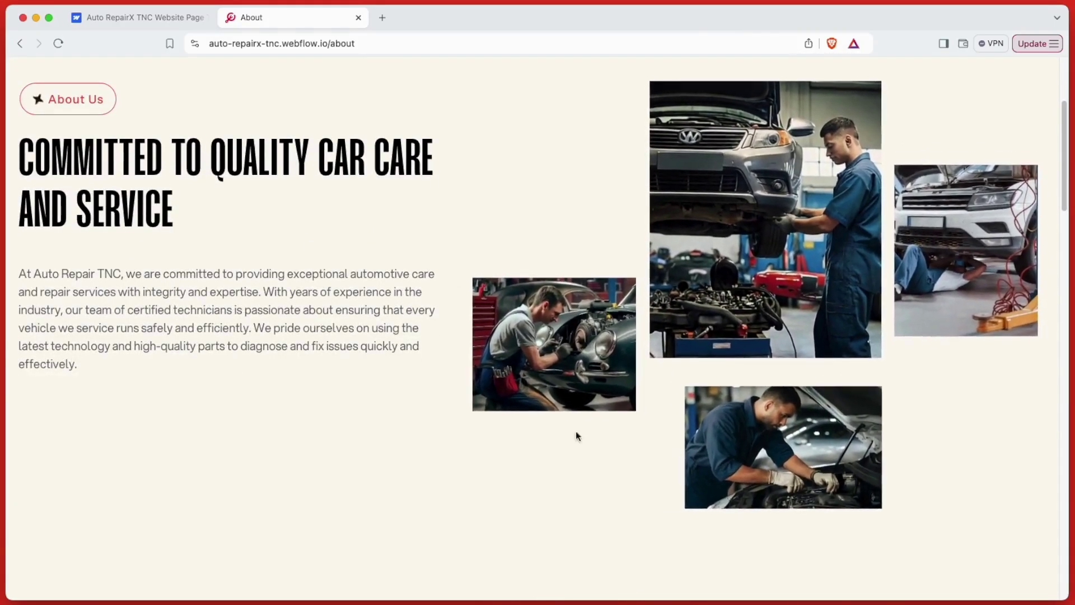
{"action": "scroll", "coordinate": [426, 412], "scroll_direction": "down", "scroll_amount": 7}
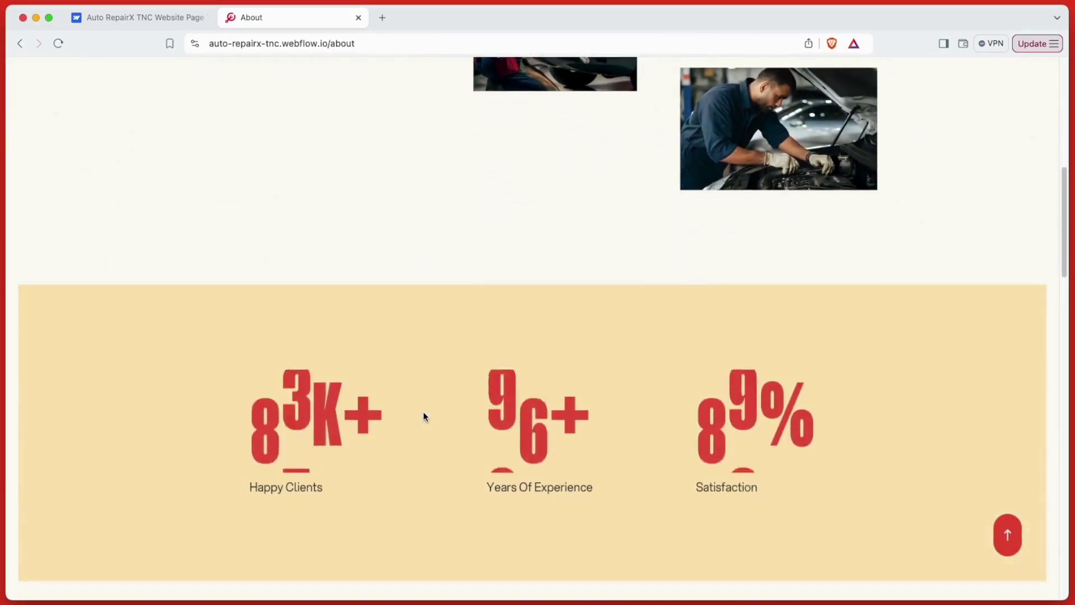
{"action": "scroll", "coordinate": [424, 416], "scroll_direction": "down", "scroll_amount": 10}
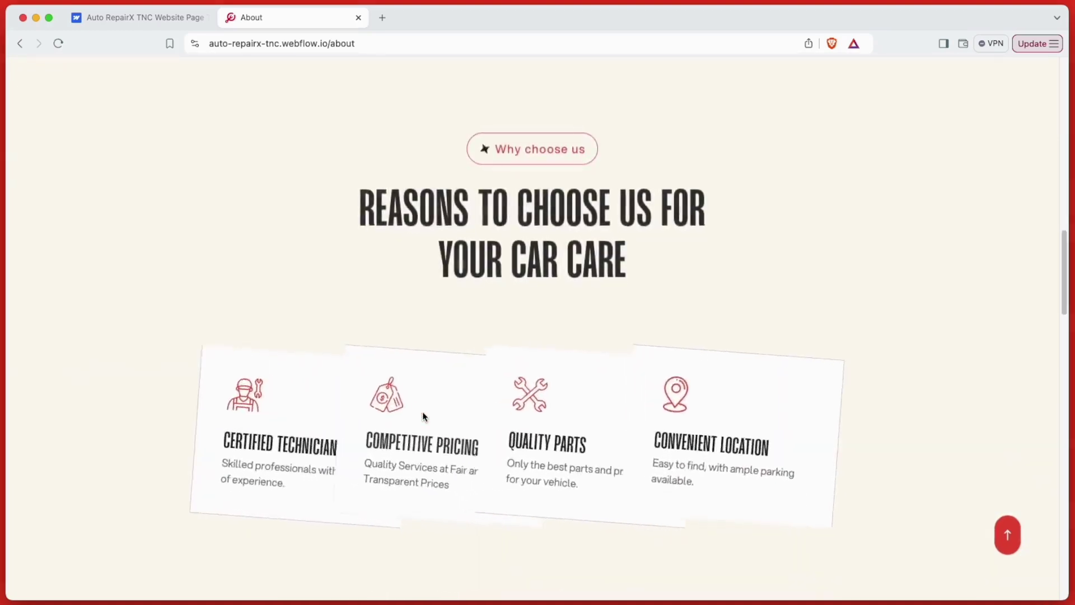
{"action": "scroll", "coordinate": [424, 416], "scroll_direction": "down", "scroll_amount": 15}
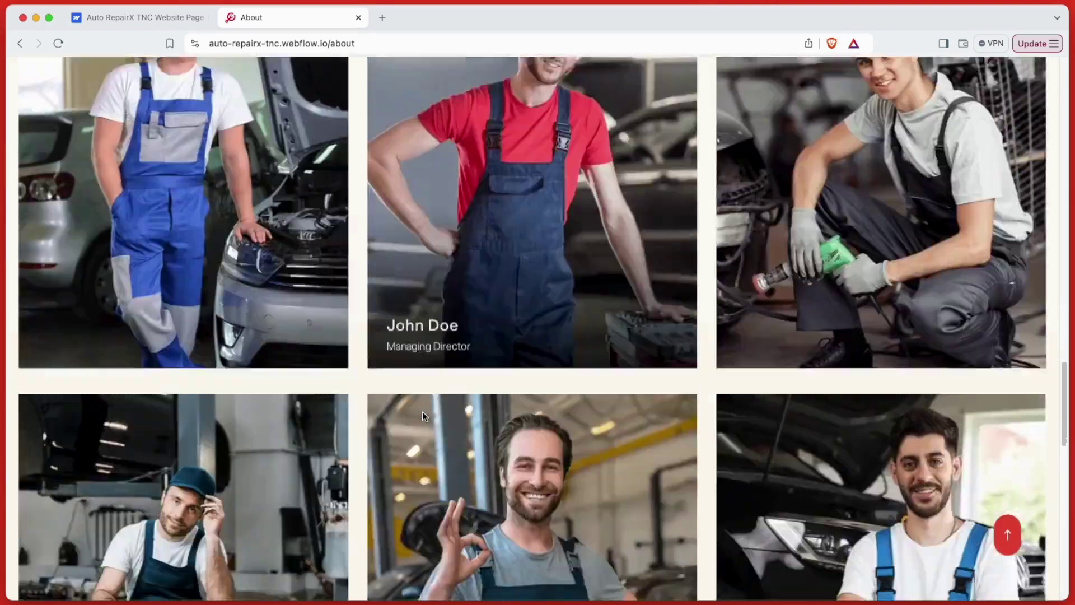
{"action": "scroll", "coordinate": [424, 416], "scroll_direction": "down", "scroll_amount": 10}
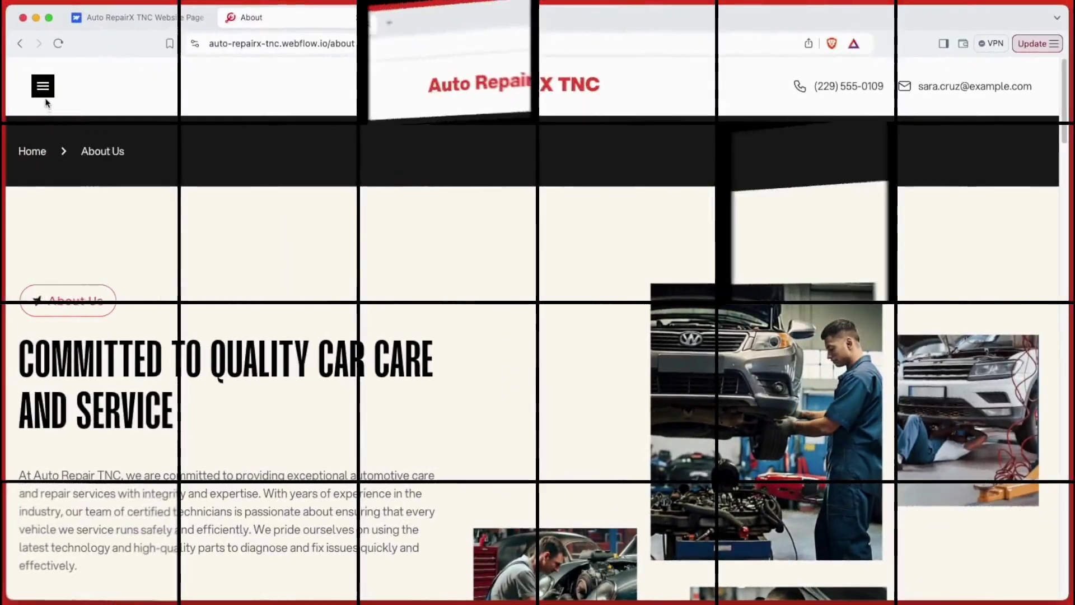
- Open the Services page and look through the listed car repair services down to the footer
{"action": "left_click", "coordinate": [42, 87]}
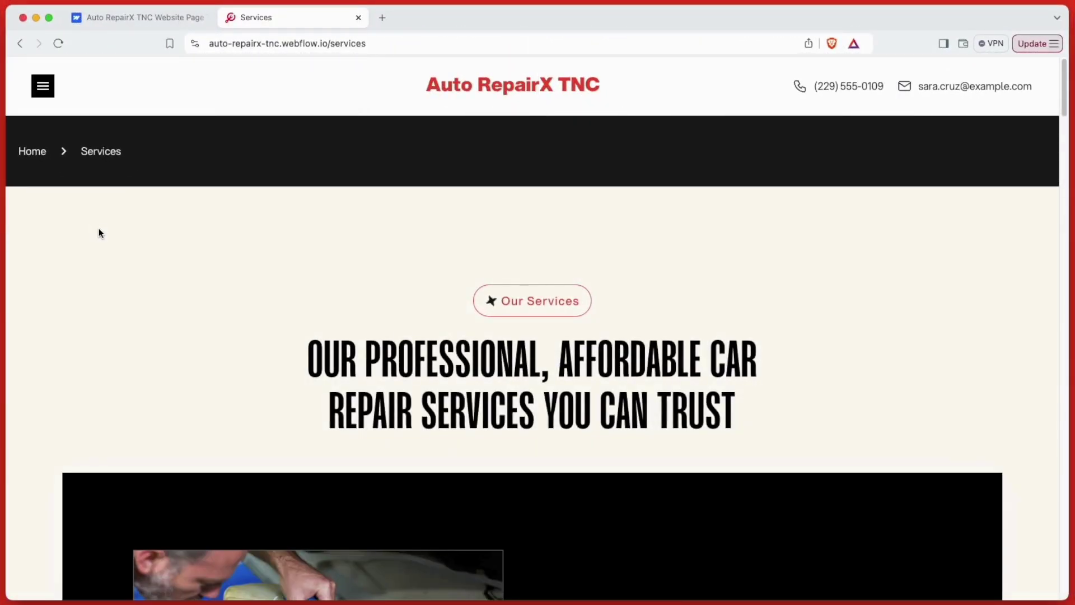
{"action": "scroll", "coordinate": [100, 232], "scroll_direction": "down", "scroll_amount": 5}
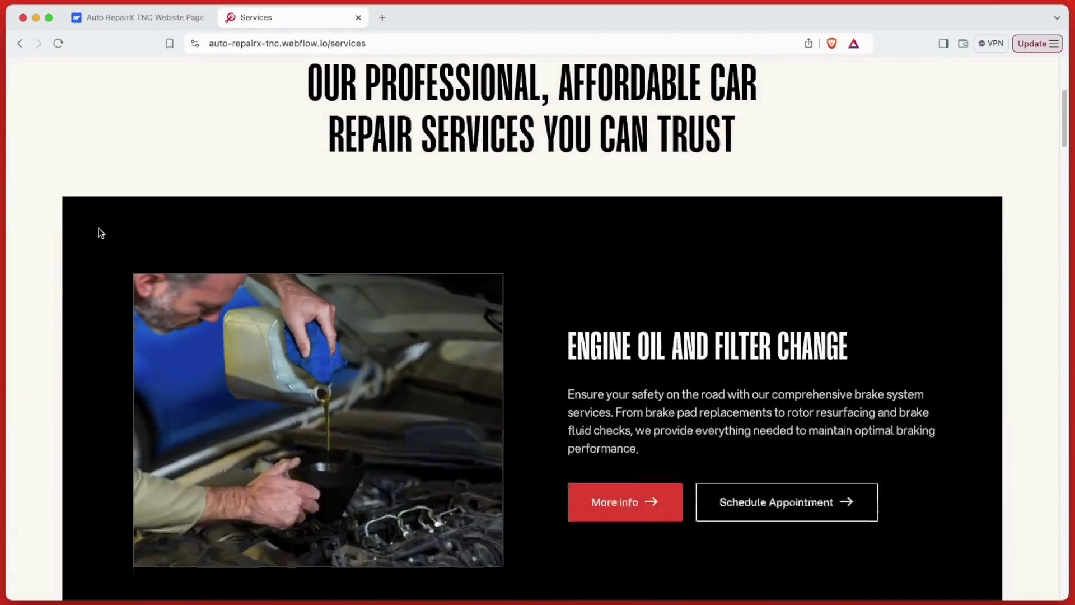
{"action": "scroll", "coordinate": [98, 229], "scroll_direction": "down", "scroll_amount": 8}
{"action": "scroll", "coordinate": [99, 229], "scroll_direction": "down", "scroll_amount": 20}
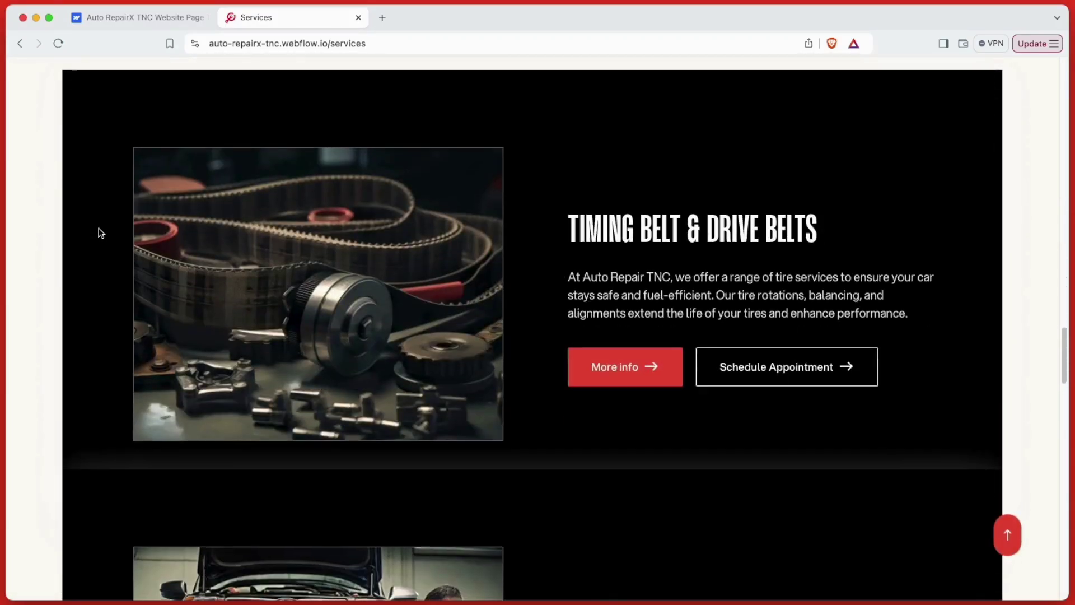
{"action": "scroll", "coordinate": [99, 229], "scroll_direction": "down", "scroll_amount": 20}
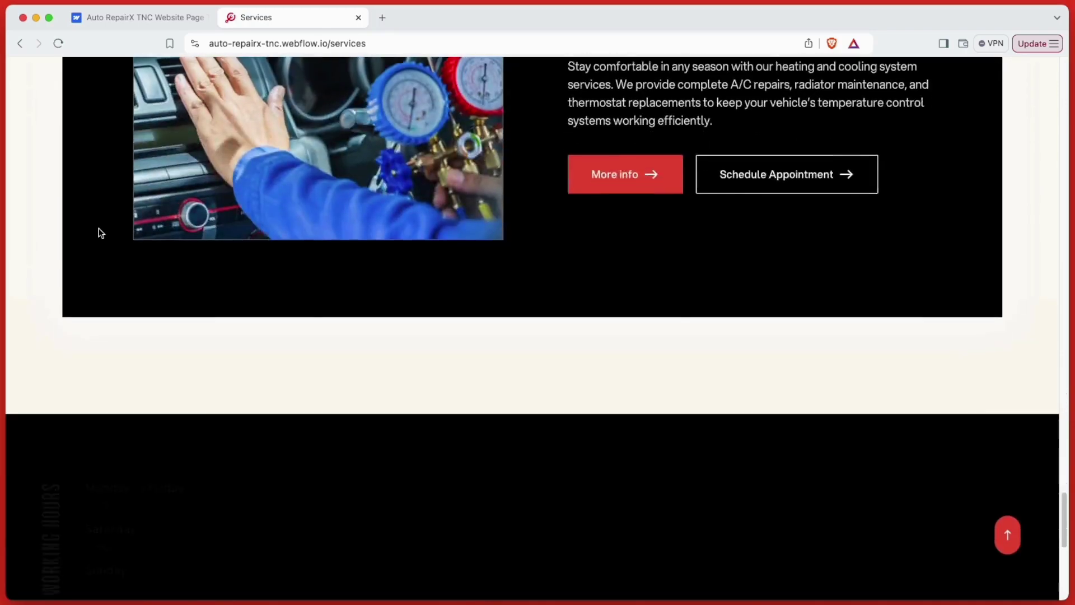
{"action": "scroll", "coordinate": [98, 233], "scroll_direction": "down", "scroll_amount": 5}
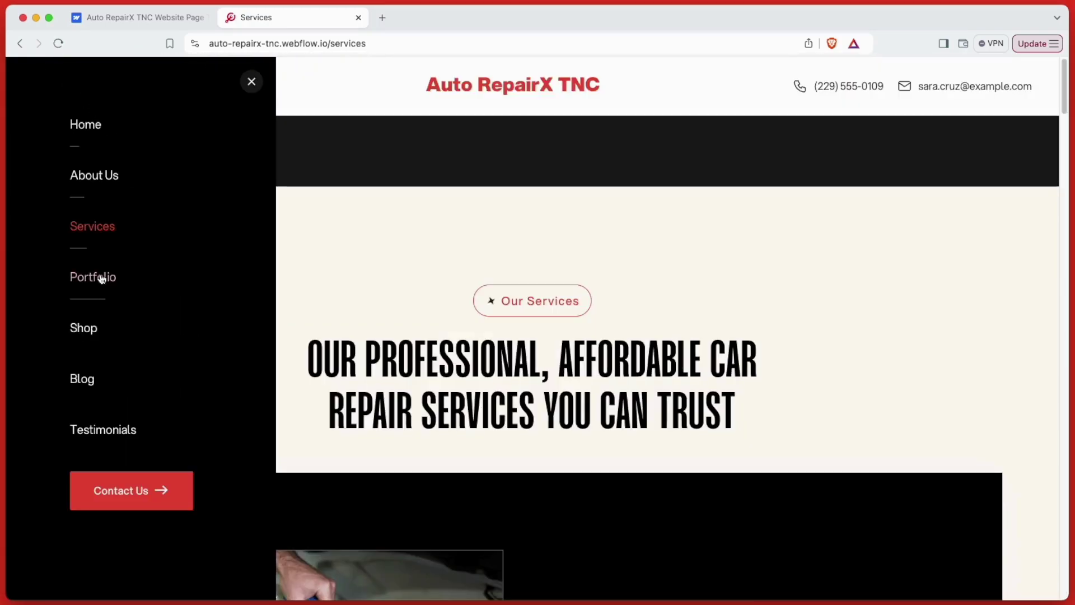
- Open the Portfolio page and look through the completed-work photos and their captions
{"action": "left_click", "coordinate": [100, 278]}
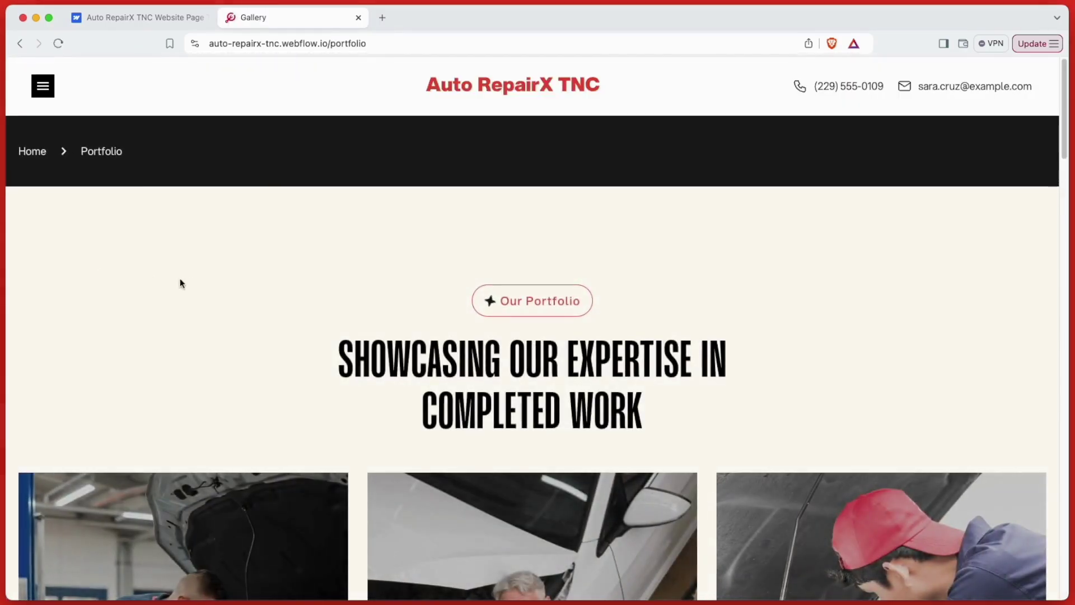
{"action": "scroll", "coordinate": [309, 280], "scroll_direction": "down", "scroll_amount": 7}
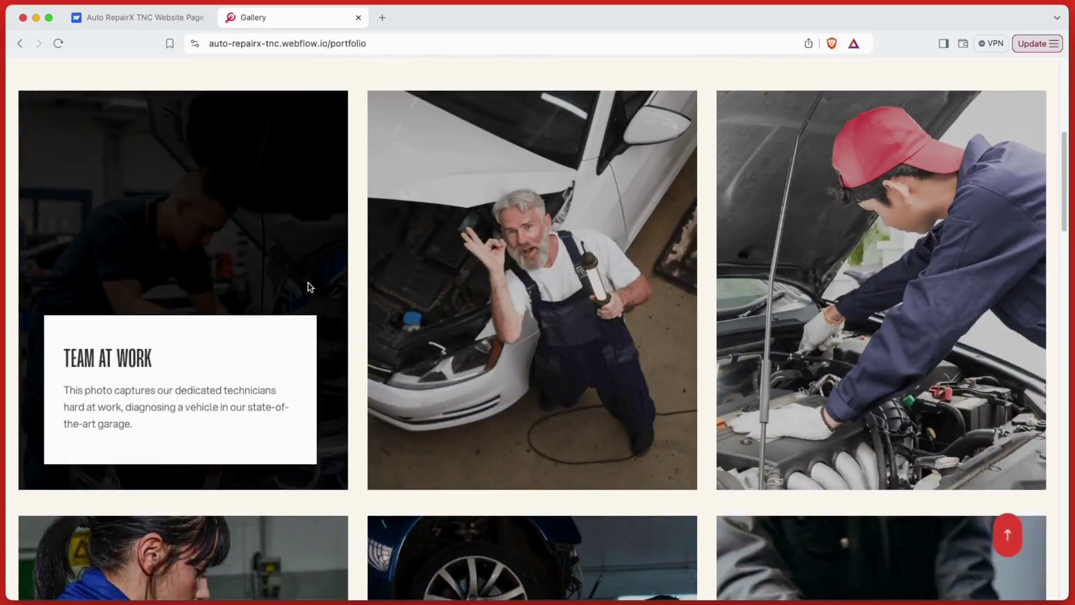
{"action": "scroll", "coordinate": [777, 252], "scroll_direction": "down", "scroll_amount": 2}
{"action": "scroll", "coordinate": [777, 255], "scroll_direction": "down", "scroll_amount": 5}
{"action": "scroll", "coordinate": [553, 288], "scroll_direction": "down", "scroll_amount": 7}
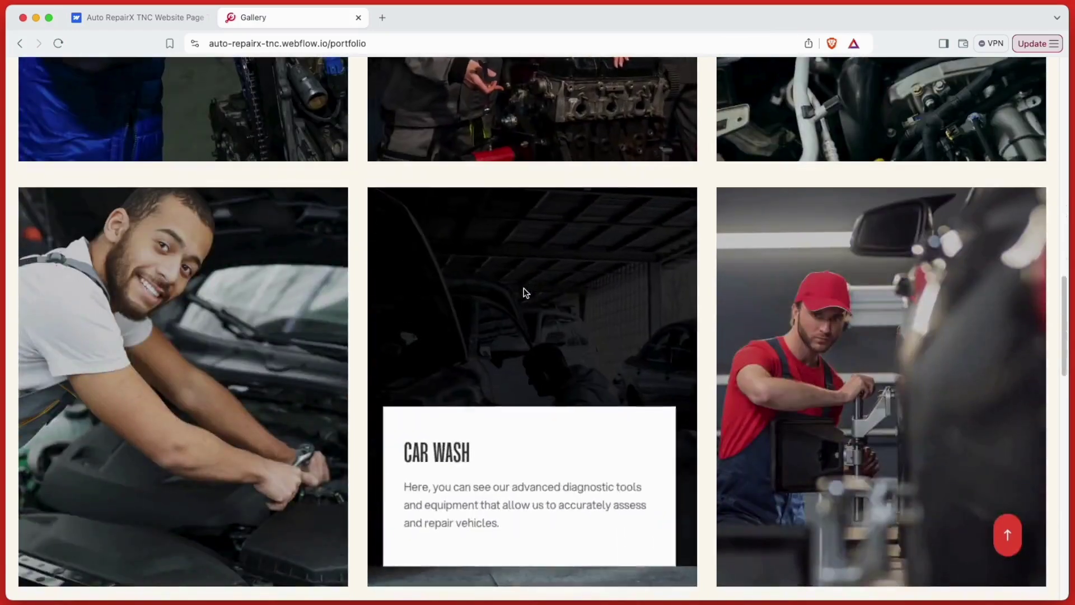
{"action": "scroll", "coordinate": [524, 289], "scroll_direction": "down", "scroll_amount": 15}
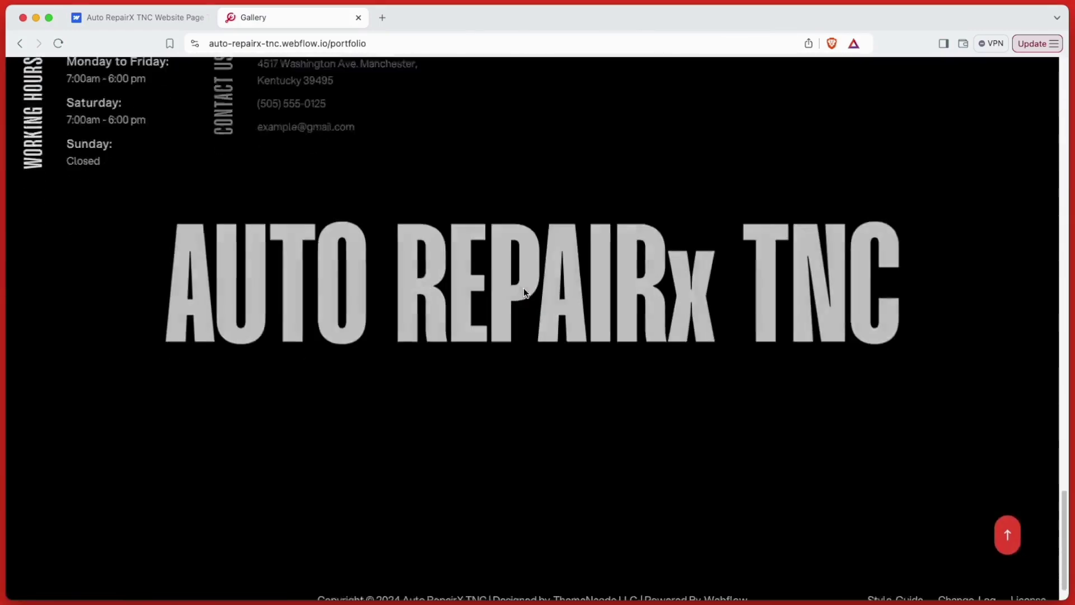
- Open the Shop page and look through its product listings down to the newsletter footer
{"action": "left_click", "coordinate": [1007, 535]}
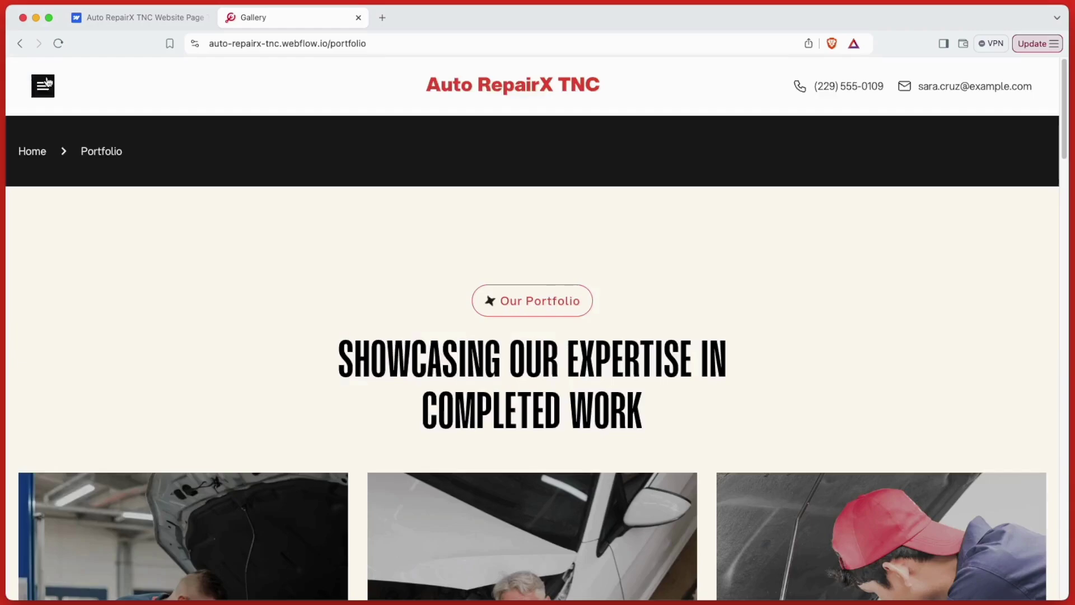
{"action": "left_click", "coordinate": [42, 85]}
{"action": "left_click", "coordinate": [94, 329]}
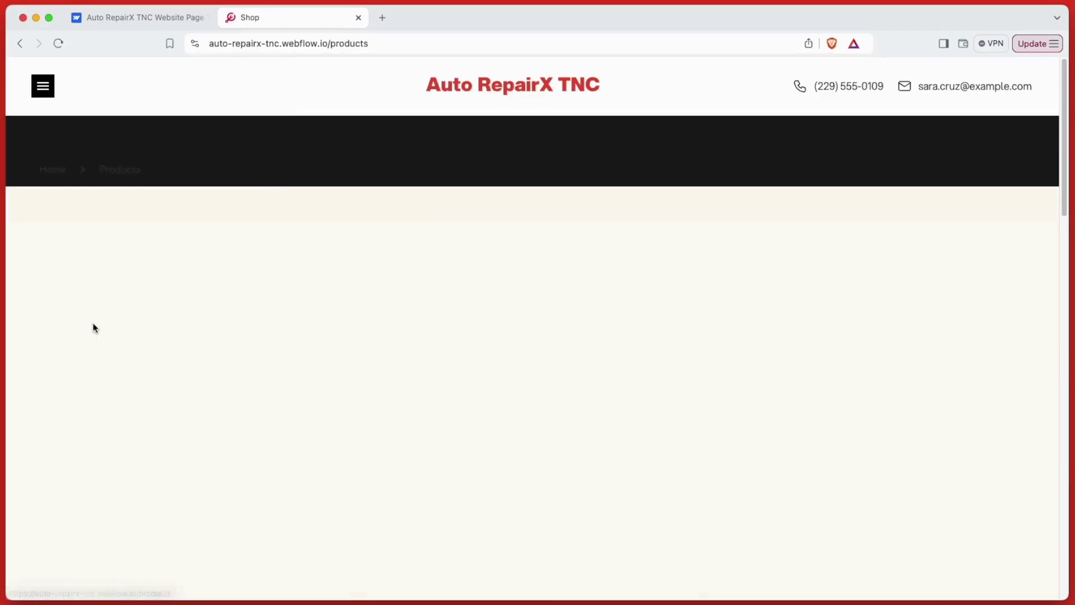
{"action": "scroll", "coordinate": [260, 288], "scroll_direction": "down", "scroll_amount": 6}
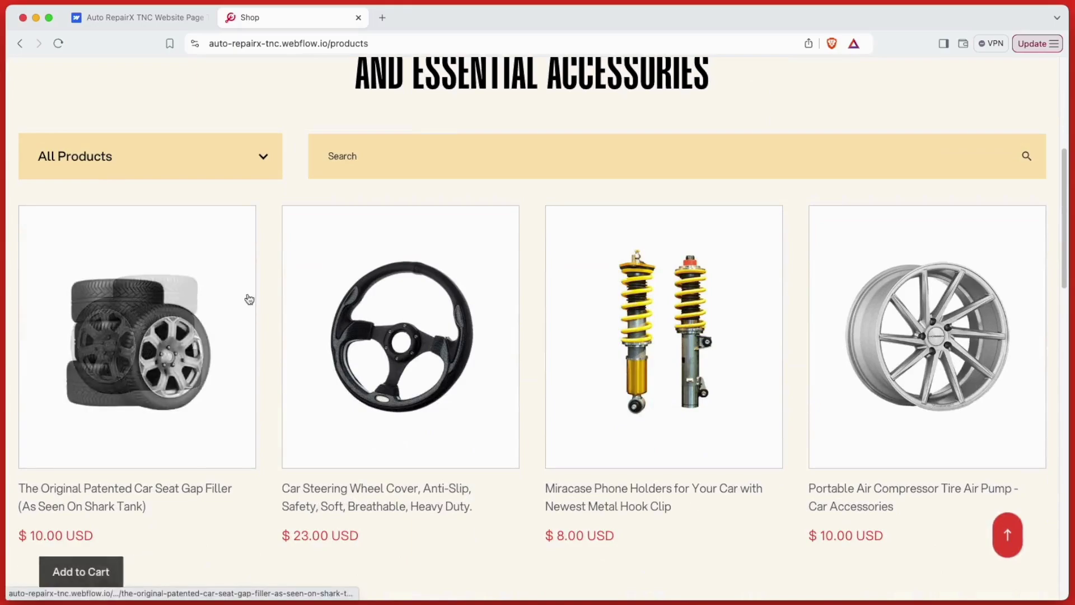
{"action": "scroll", "coordinate": [761, 310], "scroll_direction": "down", "scroll_amount": 8}
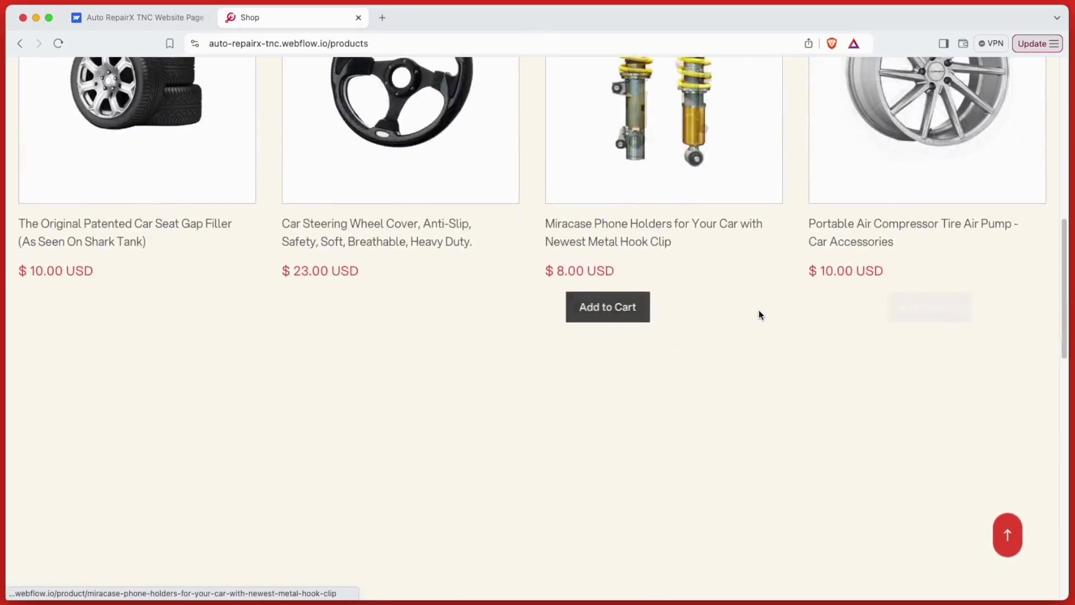
{"action": "scroll", "coordinate": [334, 377], "scroll_direction": "down", "scroll_amount": 15}
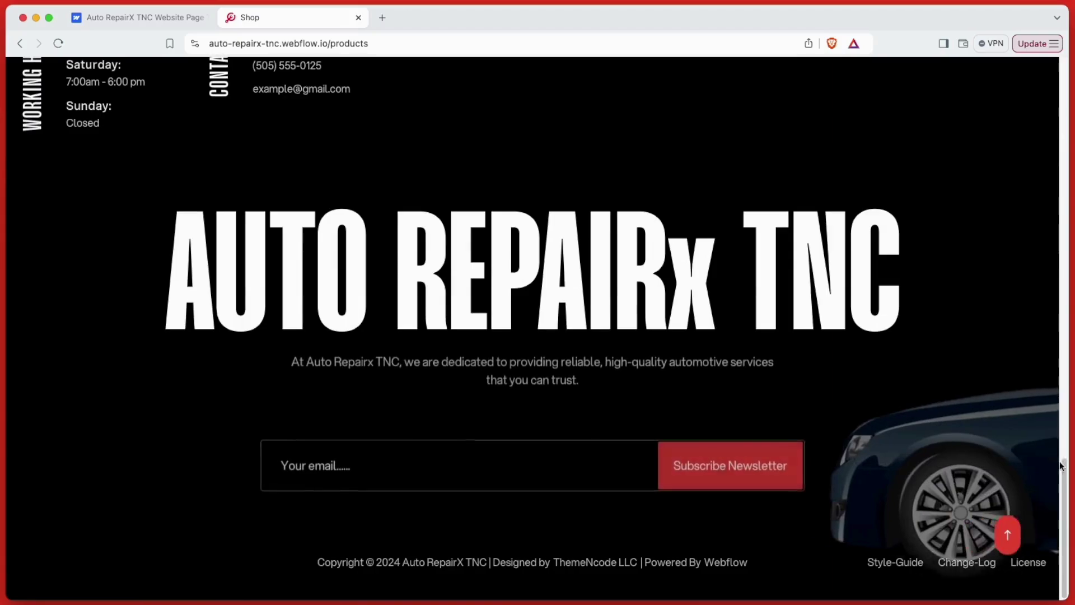
- Open the Blog page and look through the article cards
{"action": "key", "text": "Home"}
{"action": "left_click", "coordinate": [36, 89]}
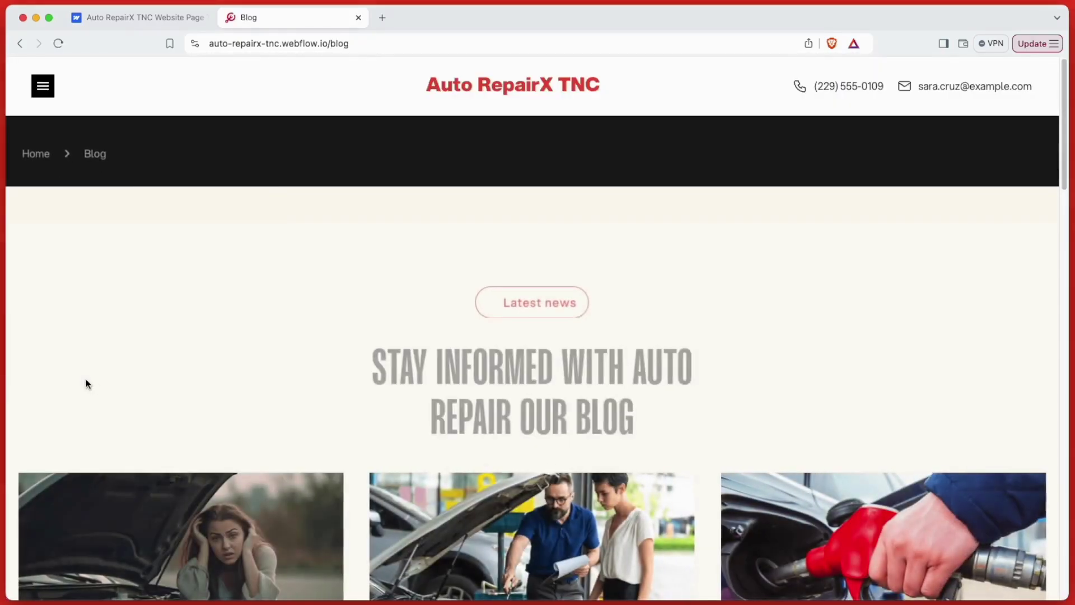
{"action": "scroll", "coordinate": [657, 330], "scroll_direction": "down", "scroll_amount": 2}
{"action": "scroll", "coordinate": [657, 331], "scroll_direction": "down", "scroll_amount": 4}
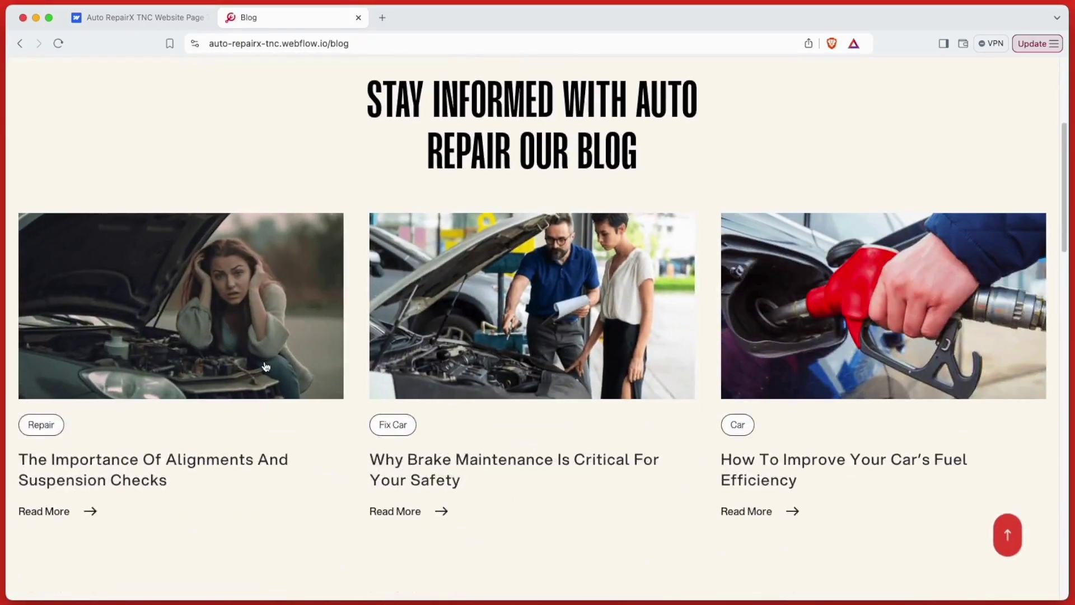
{"action": "scroll", "coordinate": [264, 365], "scroll_direction": "down", "scroll_amount": 7}
{"action": "scroll", "coordinate": [505, 410], "scroll_direction": "down", "scroll_amount": 5}
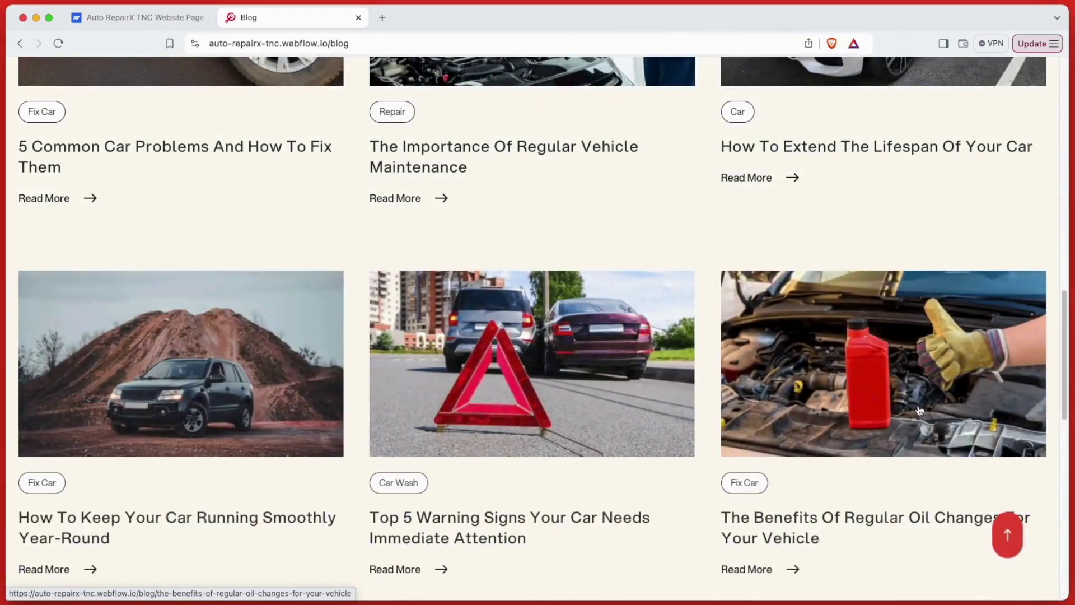
{"action": "scroll", "coordinate": [907, 413], "scroll_direction": "down", "scroll_amount": 7}
- Open the Testimonials page and look through the client feedback cards
{"action": "key", "text": "Home"}
{"action": "left_click", "coordinate": [48, 90]}
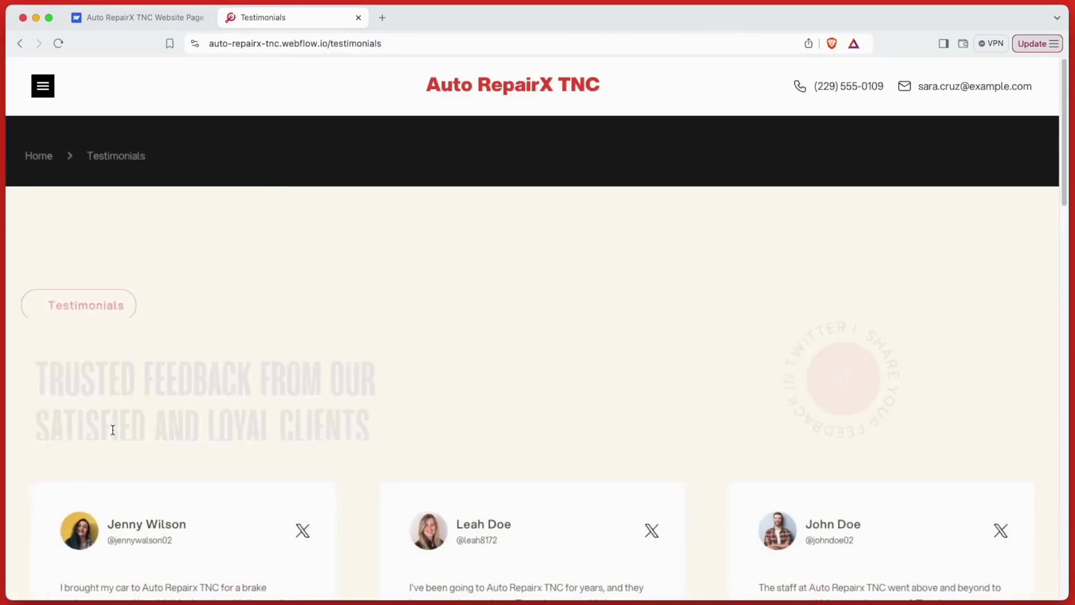
{"action": "scroll", "coordinate": [600, 290], "scroll_direction": "down", "scroll_amount": 5}
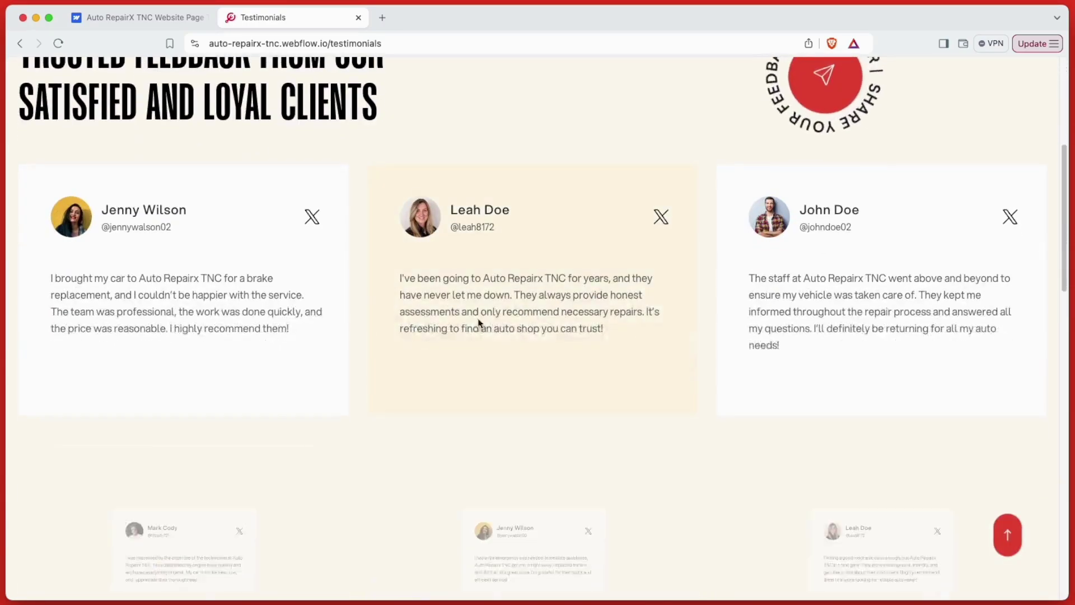
{"action": "scroll", "coordinate": [281, 348], "scroll_direction": "down", "scroll_amount": 5}
{"action": "scroll", "coordinate": [274, 352], "scroll_direction": "down", "scroll_amount": 8}
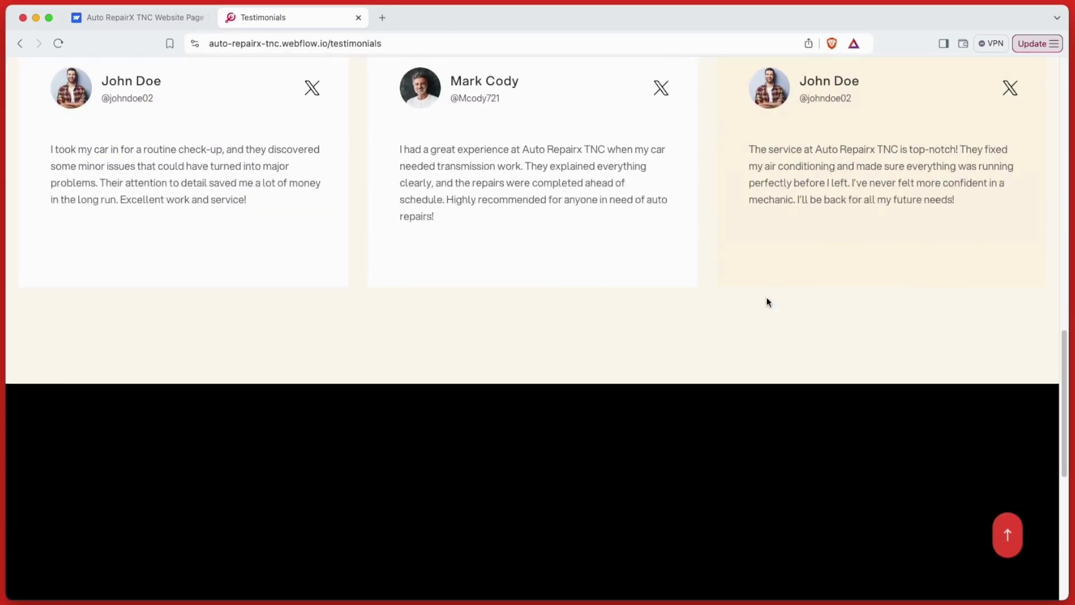
- Open the Contact page and look through its contact cards, map, Get in Touch form and footer
{"action": "left_click_drag", "start_coordinate": [1059, 341], "coordinate": [1049, 52]}
{"action": "left_click", "coordinate": [46, 91]}
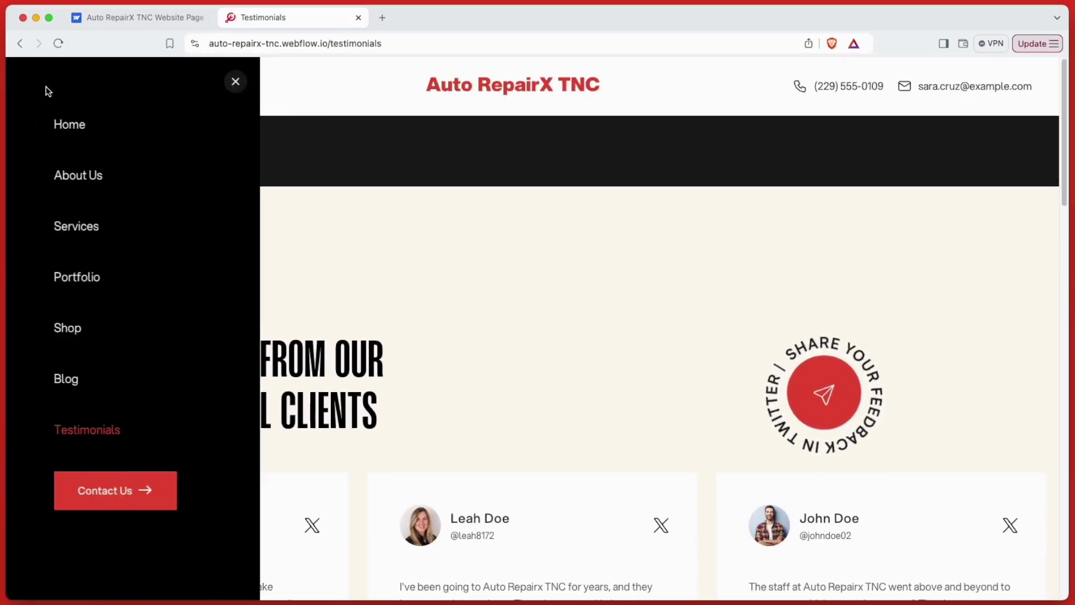
{"action": "left_click", "coordinate": [135, 497]}
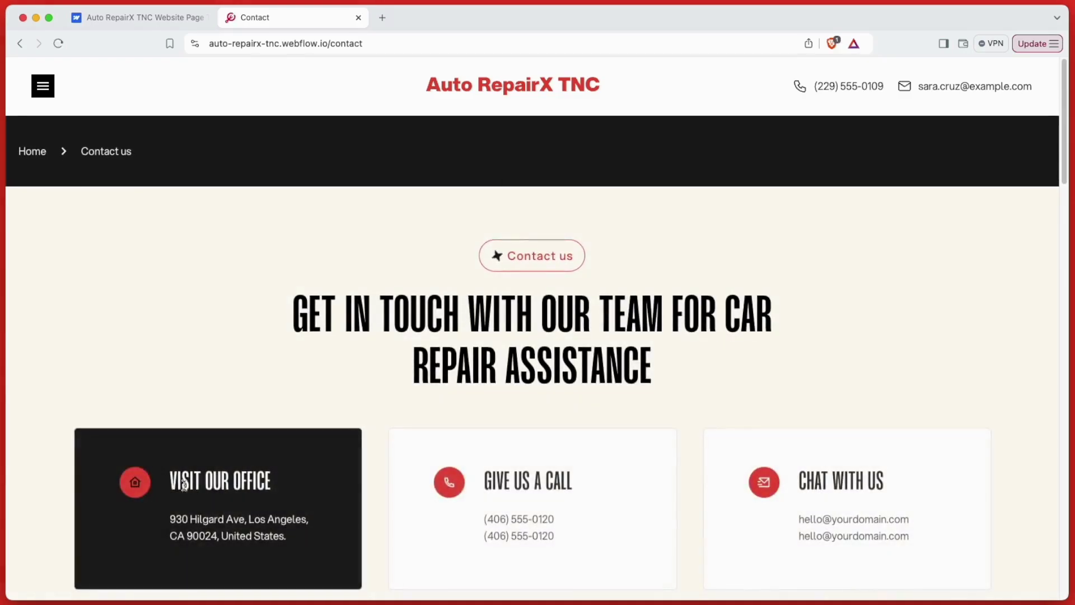
{"action": "scroll", "coordinate": [778, 482], "scroll_direction": "down", "scroll_amount": 5}
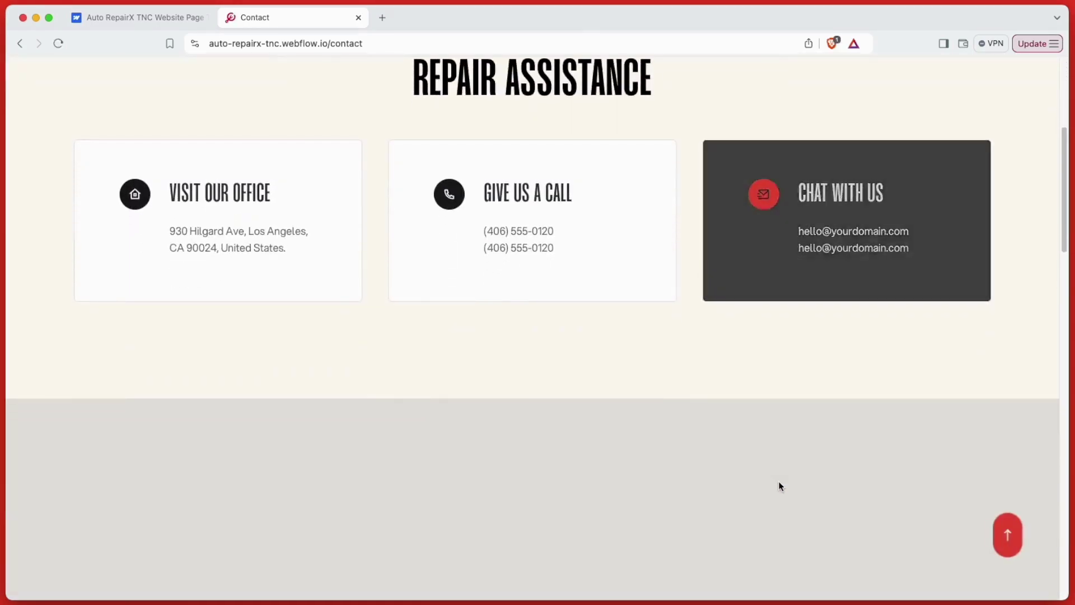
{"action": "scroll", "coordinate": [779, 486], "scroll_direction": "down", "scroll_amount": 4}
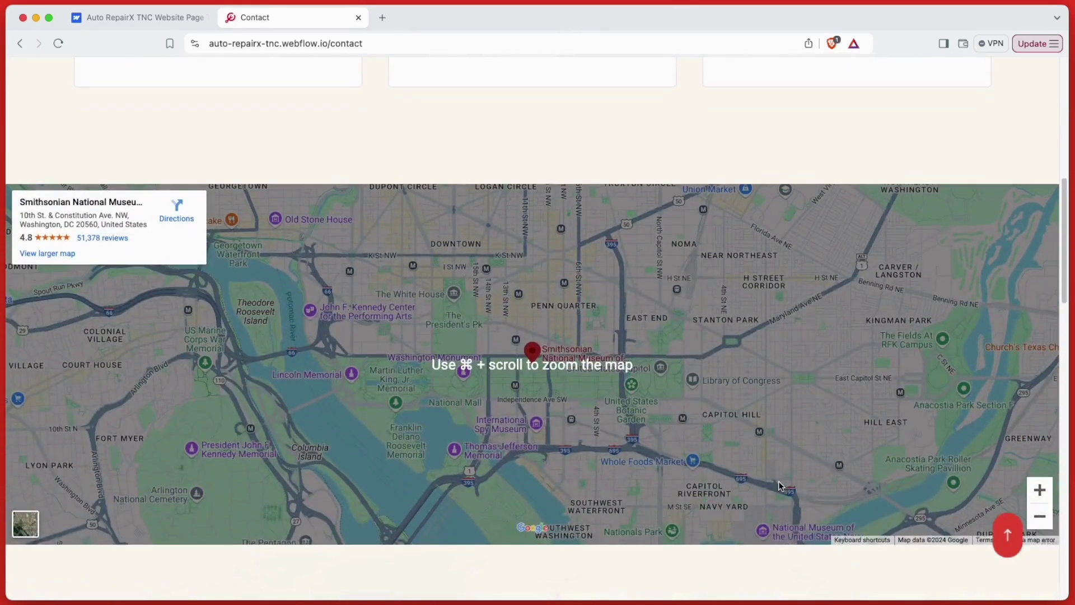
{"action": "scroll", "coordinate": [780, 486], "scroll_direction": "down", "scroll_amount": 7}
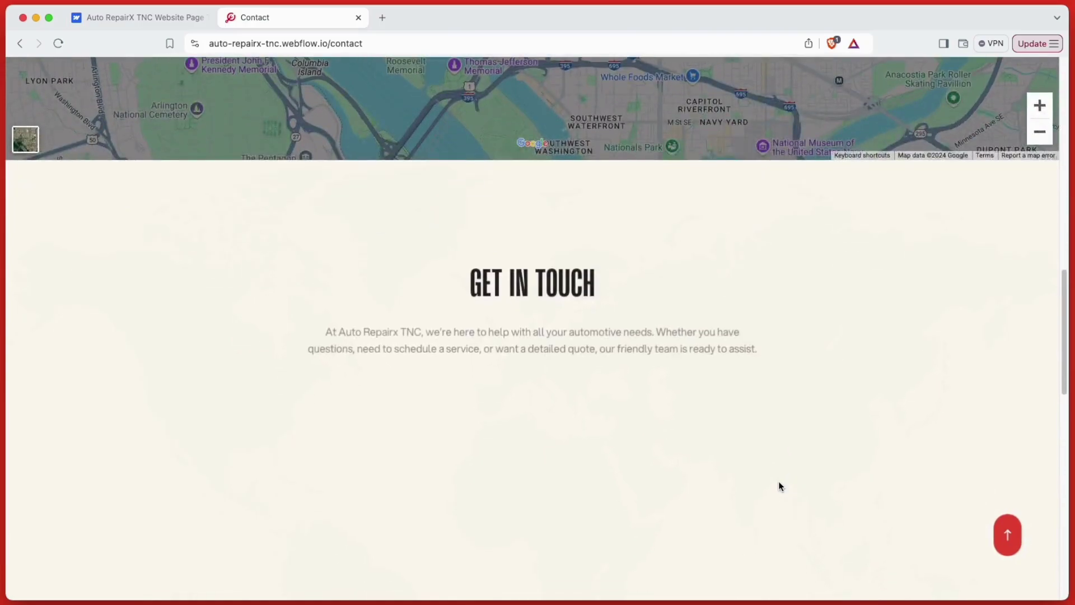
{"action": "scroll", "coordinate": [780, 486], "scroll_direction": "down", "scroll_amount": 8}
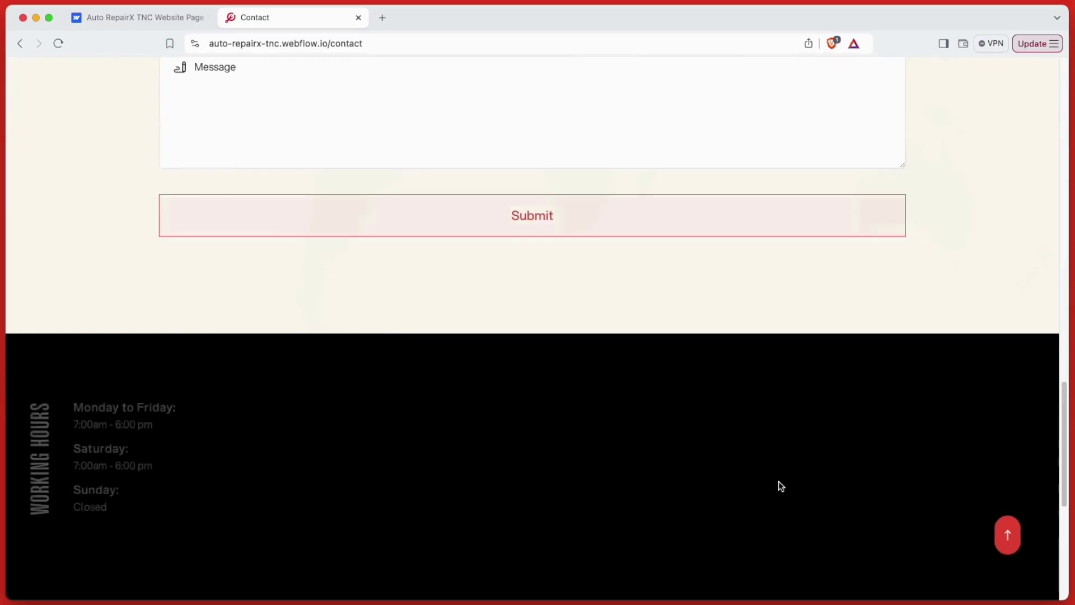
{"action": "scroll", "coordinate": [781, 486], "scroll_direction": "down", "scroll_amount": 3}
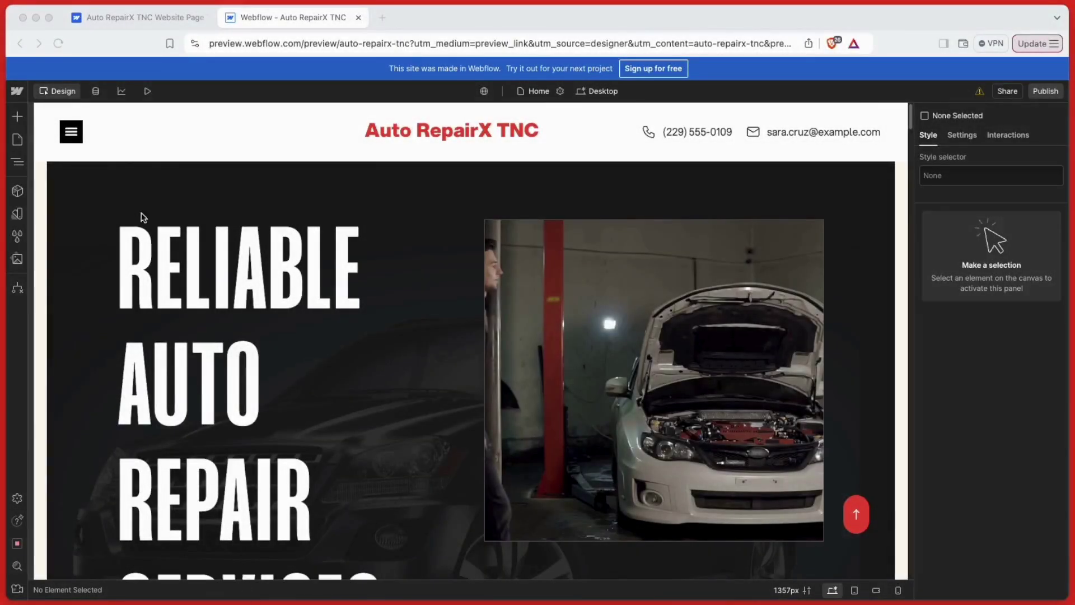
- Look through the template's page list in the Webflow Designer, including static, CMS Collection, Ecommerce and Utility pages
{"action": "left_click", "coordinate": [17, 140]}
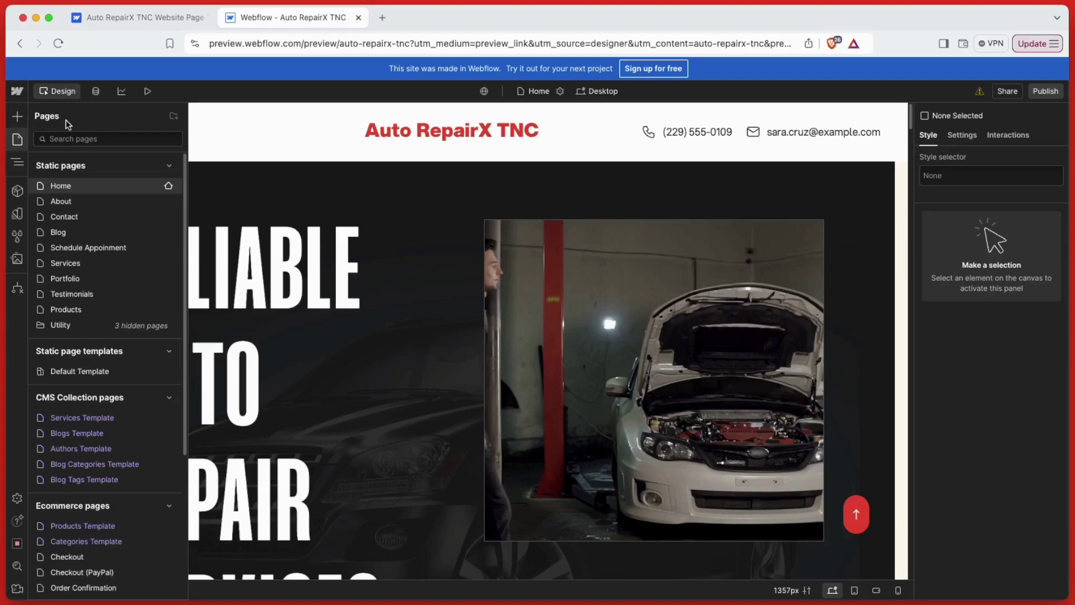
{"action": "scroll", "coordinate": [96, 521], "scroll_direction": "down", "scroll_amount": 5}
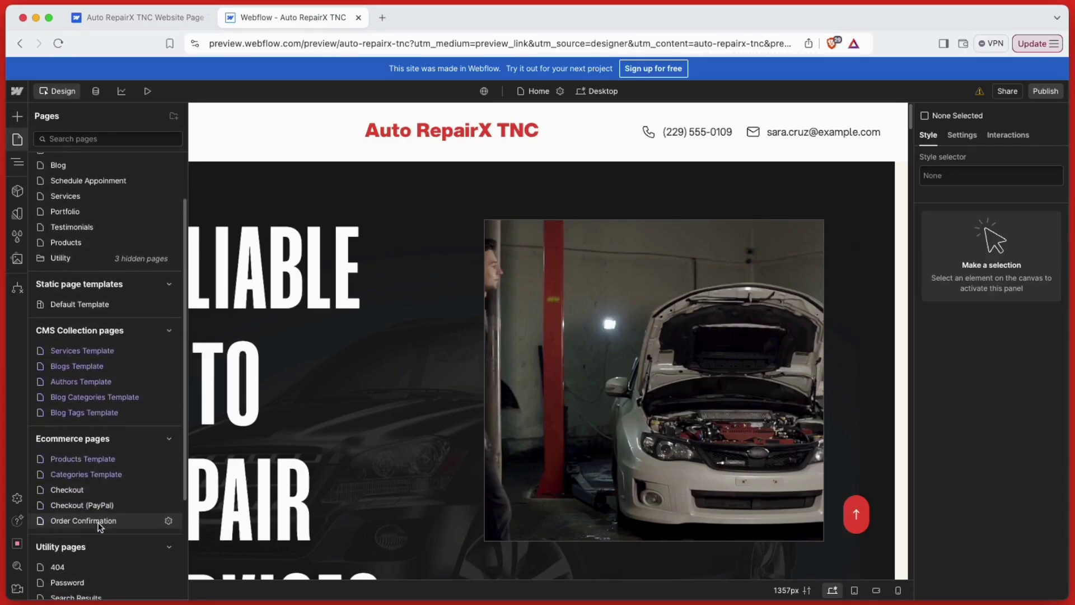
{"action": "scroll", "coordinate": [98, 530], "scroll_direction": "up", "scroll_amount": 5}
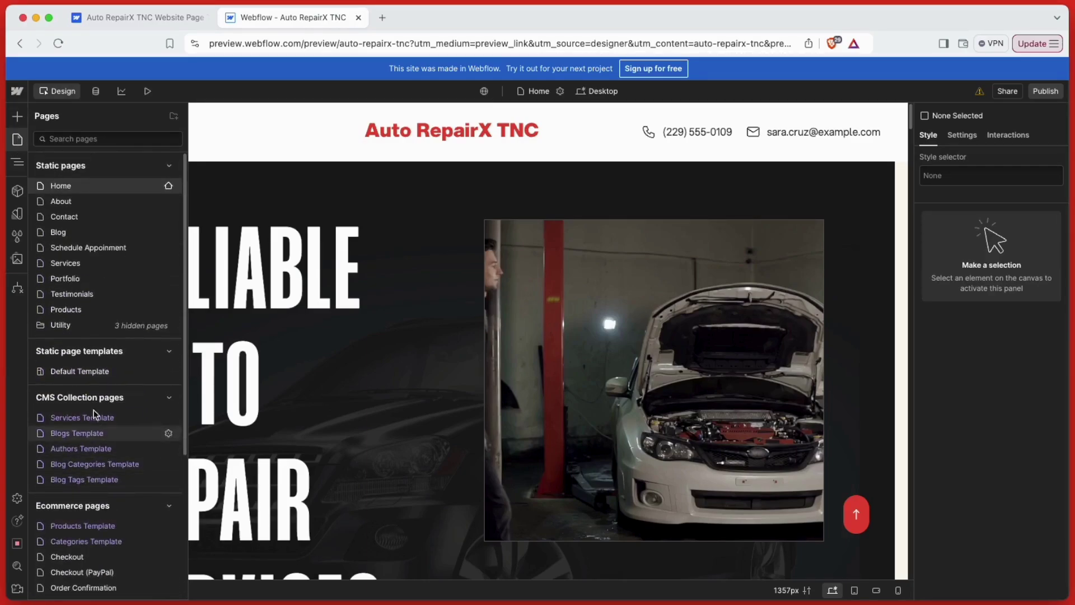
{"action": "left_click", "coordinate": [17, 142]}
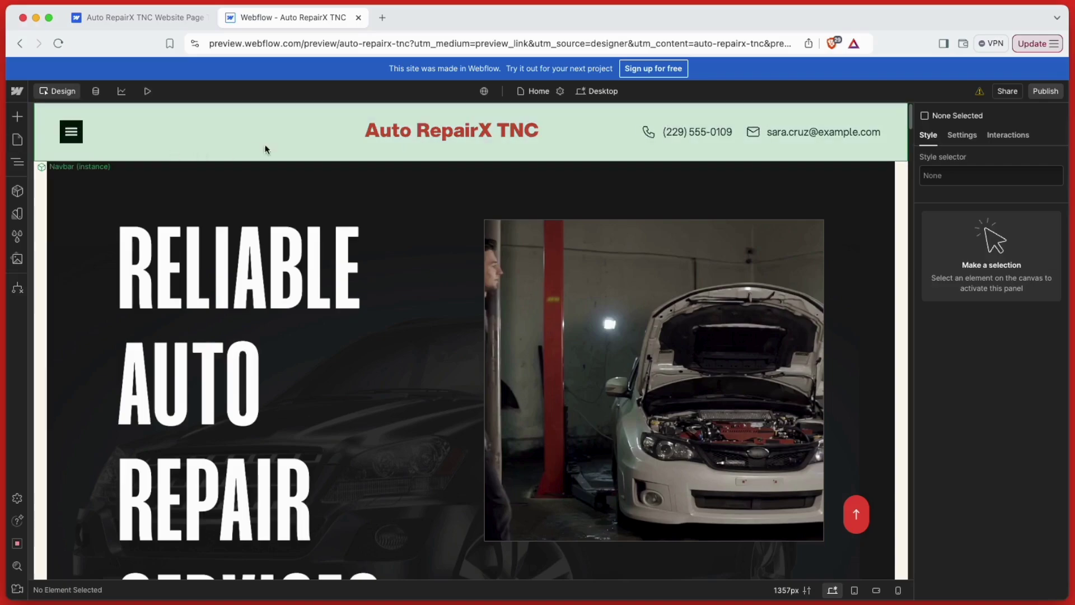
- Try to replace the site logo image in the navbar with an uploaded file
{"action": "double_click", "coordinate": [411, 133]}
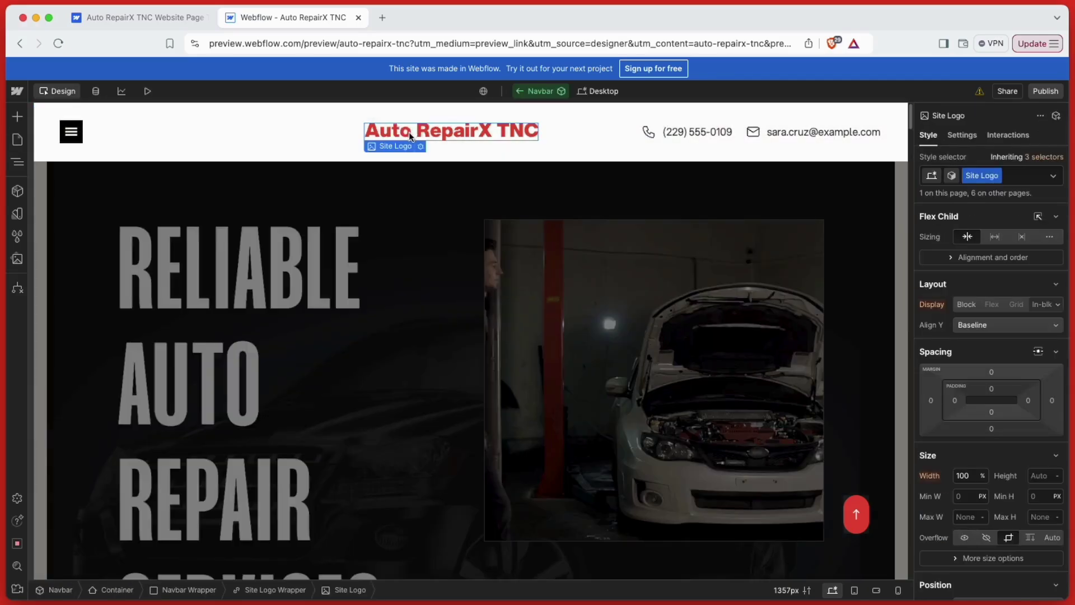
{"action": "left_click", "coordinate": [962, 135]}
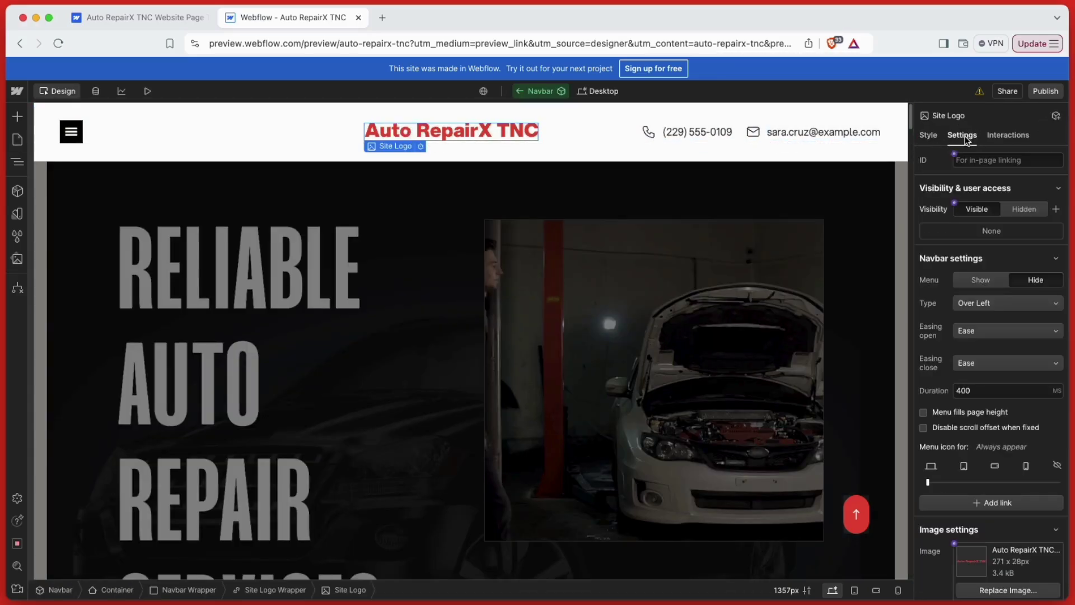
{"action": "scroll", "coordinate": [980, 269], "scroll_direction": "down", "scroll_amount": 5}
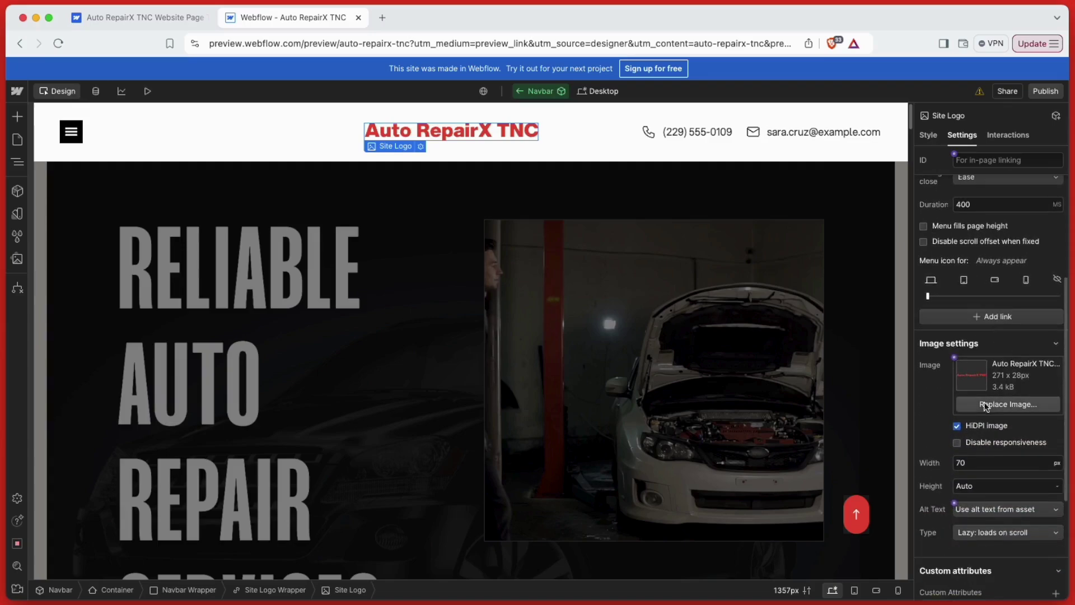
{"action": "scroll", "coordinate": [1020, 410], "scroll_direction": "down", "scroll_amount": 1}
{"action": "left_click", "coordinate": [1025, 379]}
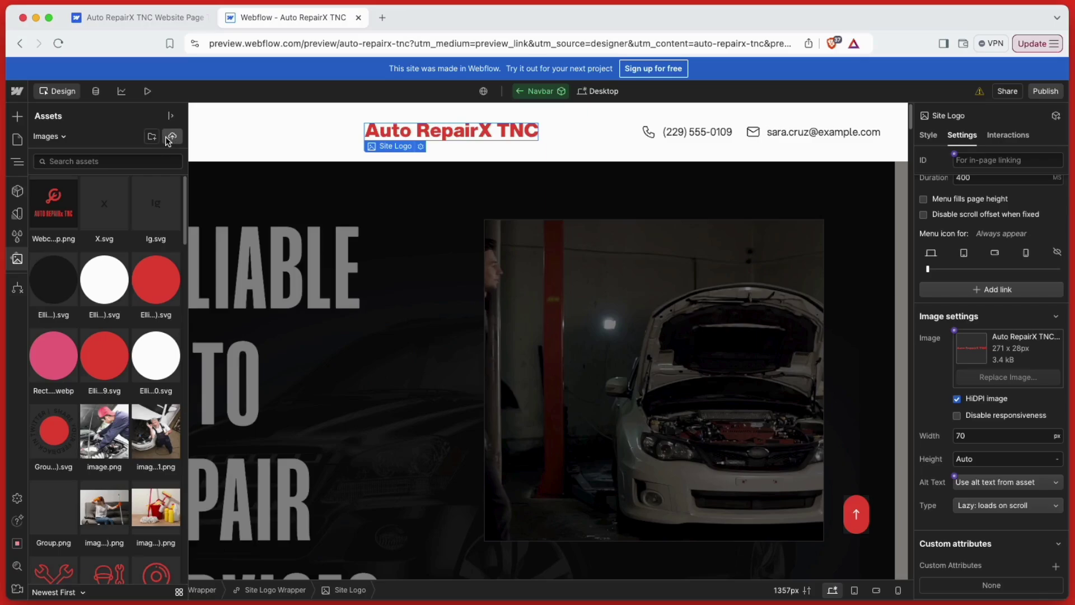
{"action": "left_click", "coordinate": [171, 137]}
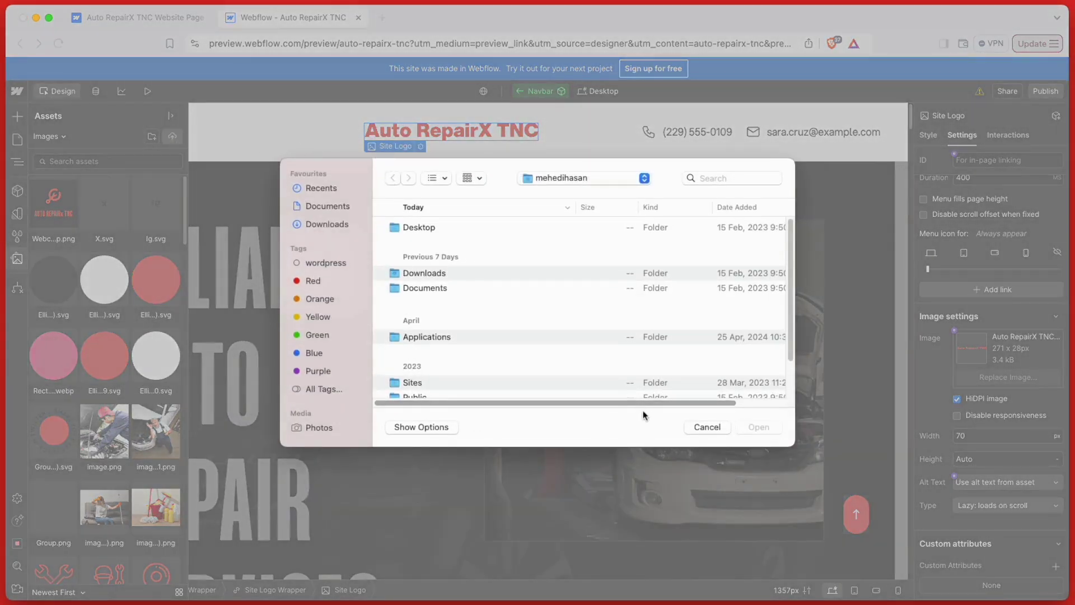
{"action": "left_click", "coordinate": [701, 428]}
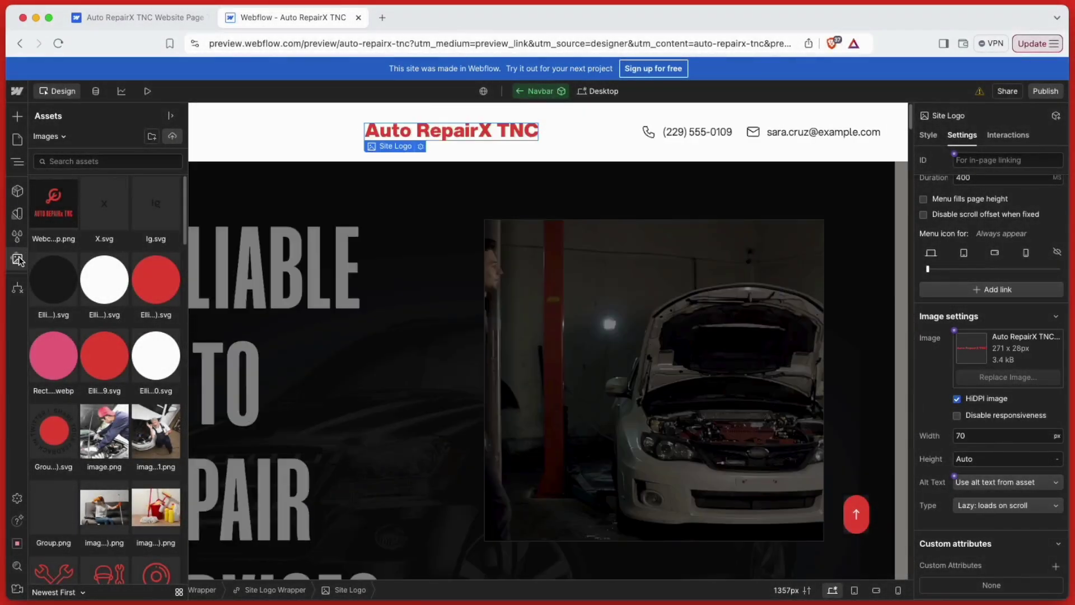
{"action": "left_click", "coordinate": [17, 259]}
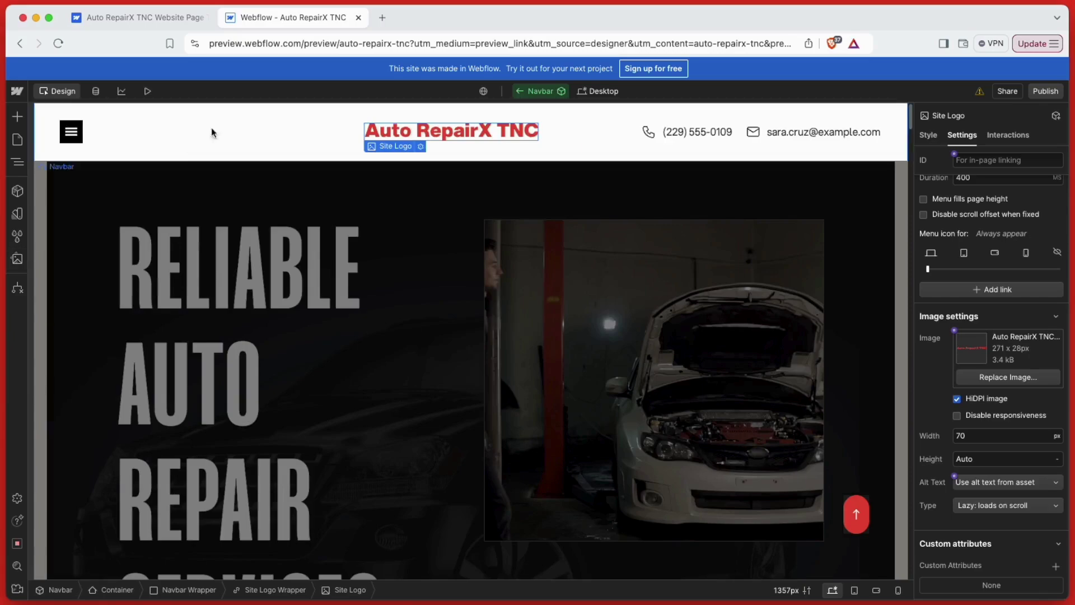
{"action": "left_click", "coordinate": [231, 127]}
{"action": "left_click", "coordinate": [378, 196]}
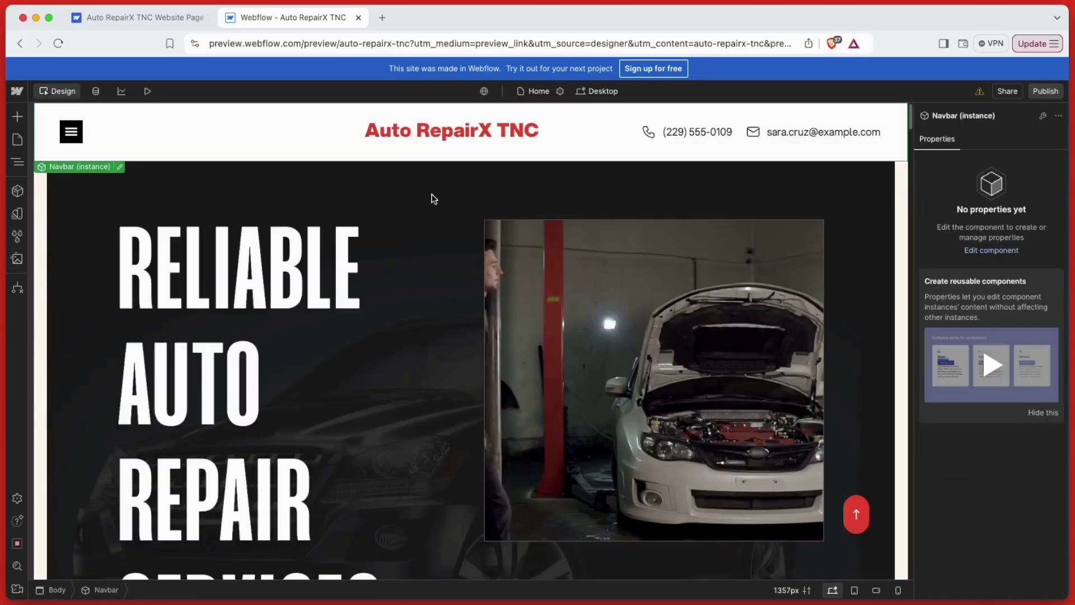
- Change the hero heading to "Welcome To ThemeNcode" and the paragraph below it to "This is for learning, our new automotive website."
{"action": "scroll", "coordinate": [486, 203], "scroll_direction": "down", "scroll_amount": 1}
{"action": "left_click", "coordinate": [196, 297]}
{"action": "scroll", "coordinate": [196, 298], "scroll_direction": "down", "scroll_amount": 3}
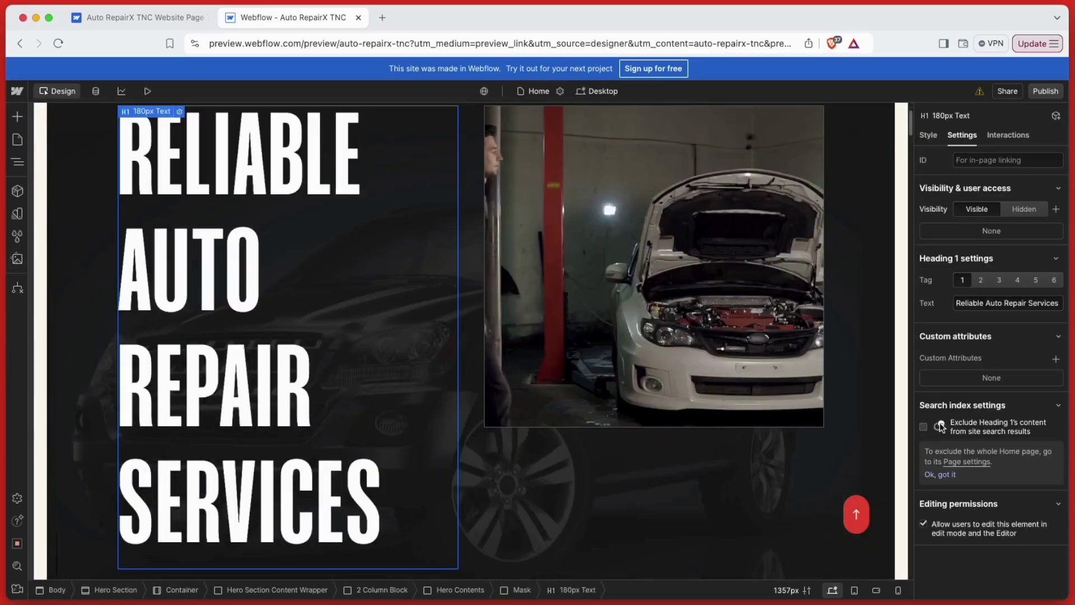
{"action": "type", "text": "Welcome "}
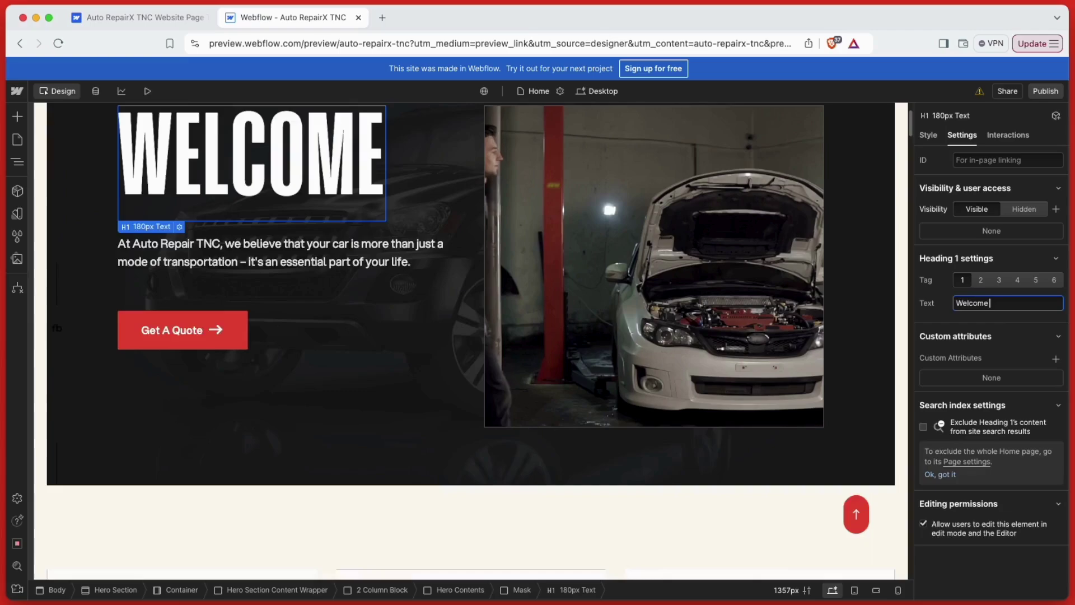
{"action": "type", "text": "To ThemeNcode"}
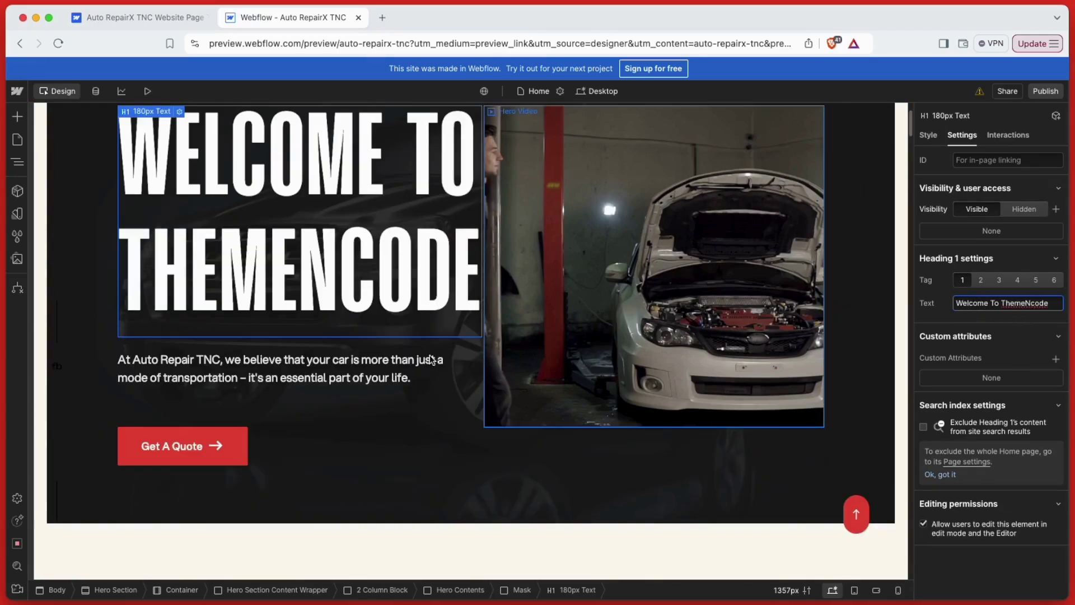
{"action": "left_click", "coordinate": [316, 374]}
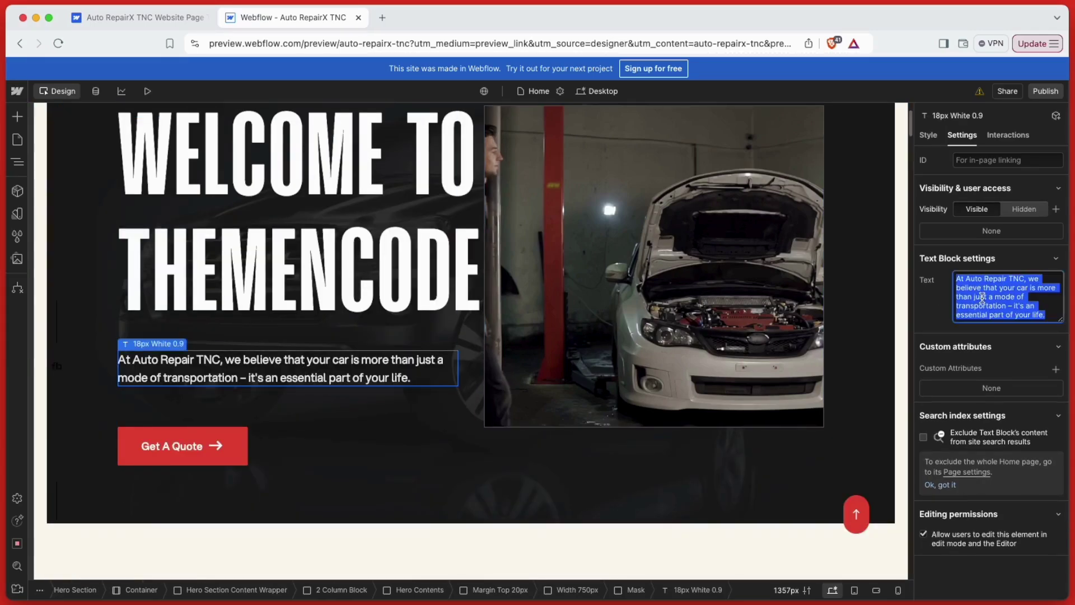
{"action": "type", "text": "Th"}
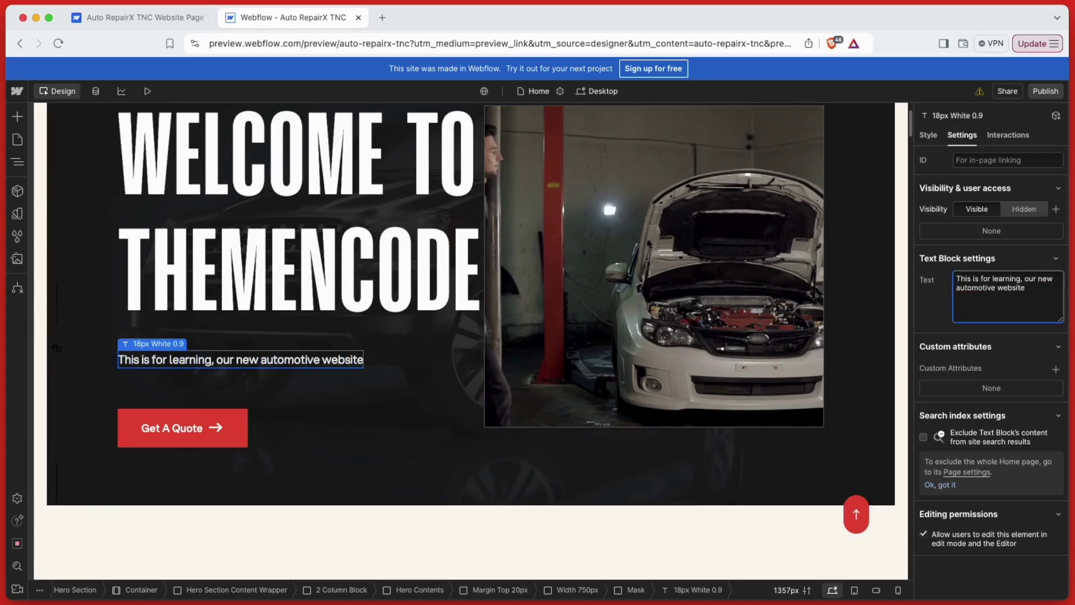
- Set the hero button's text to "Click Here" and link it to the Home page
{"action": "double_click", "coordinate": [216, 426]}
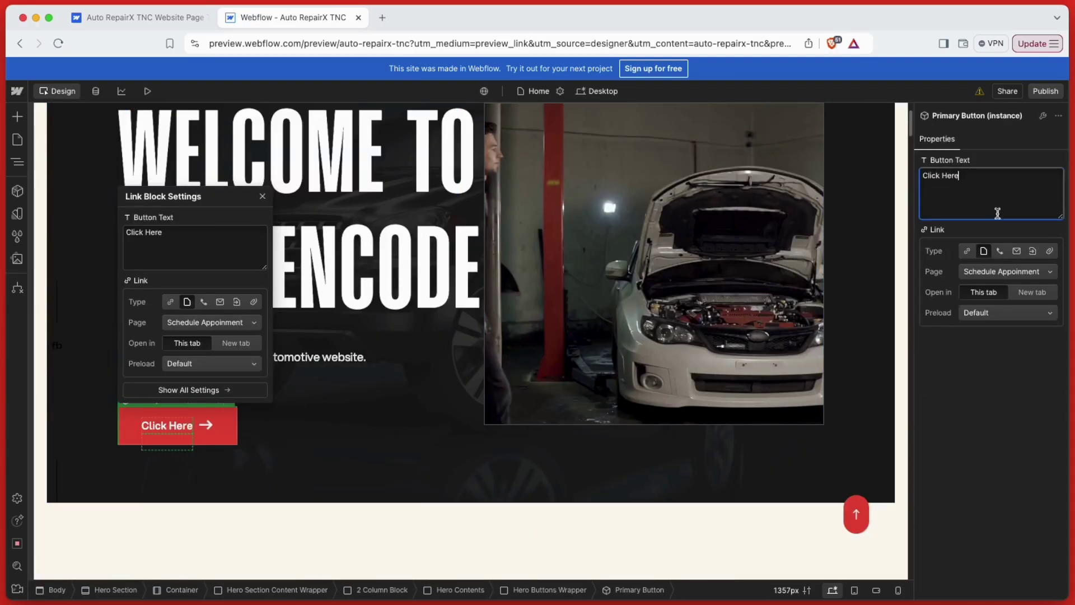
{"action": "left_click", "coordinate": [1001, 252]}
{"action": "left_click", "coordinate": [984, 251]}
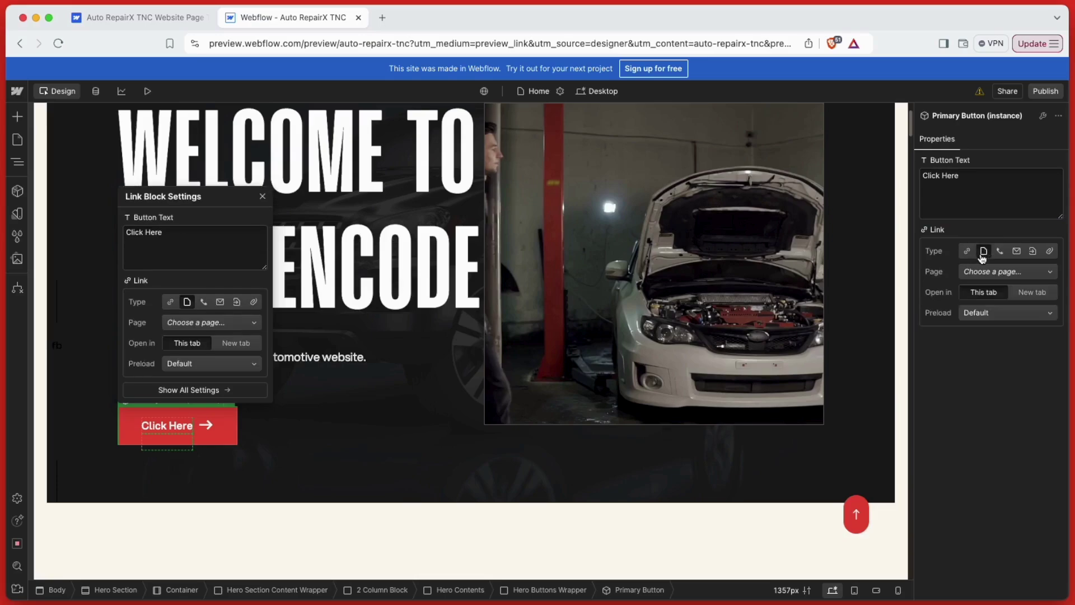
{"action": "left_click", "coordinate": [992, 273]}
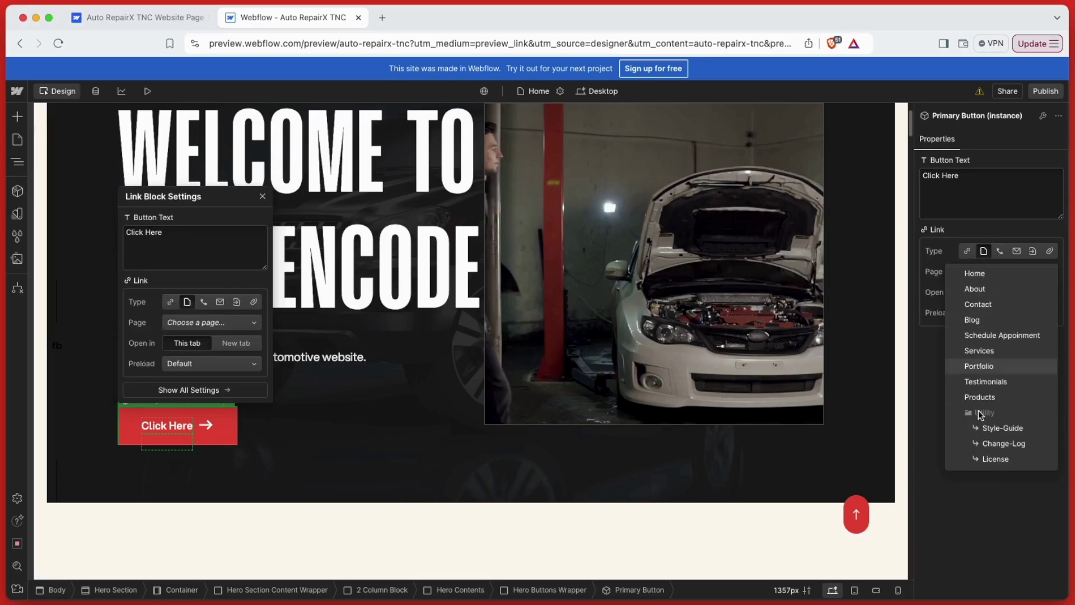
{"action": "left_click", "coordinate": [978, 275]}
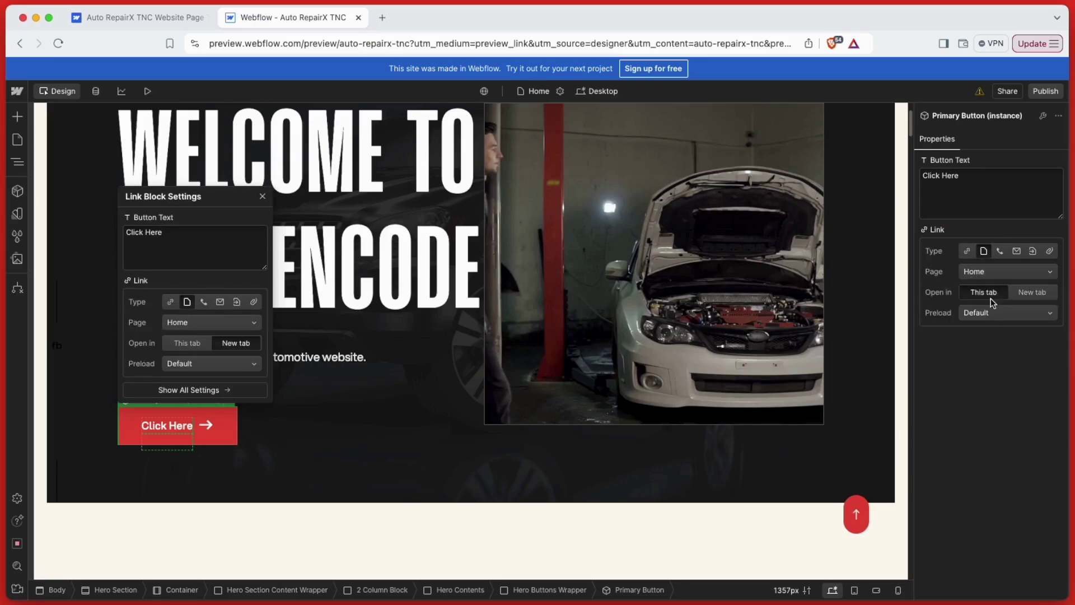
{"action": "left_click", "coordinate": [305, 480]}
- Examine the element settings of the feature cards' text, the About Us images and heading, and the services section
{"action": "scroll", "coordinate": [476, 401], "scroll_direction": "down", "scroll_amount": 6}
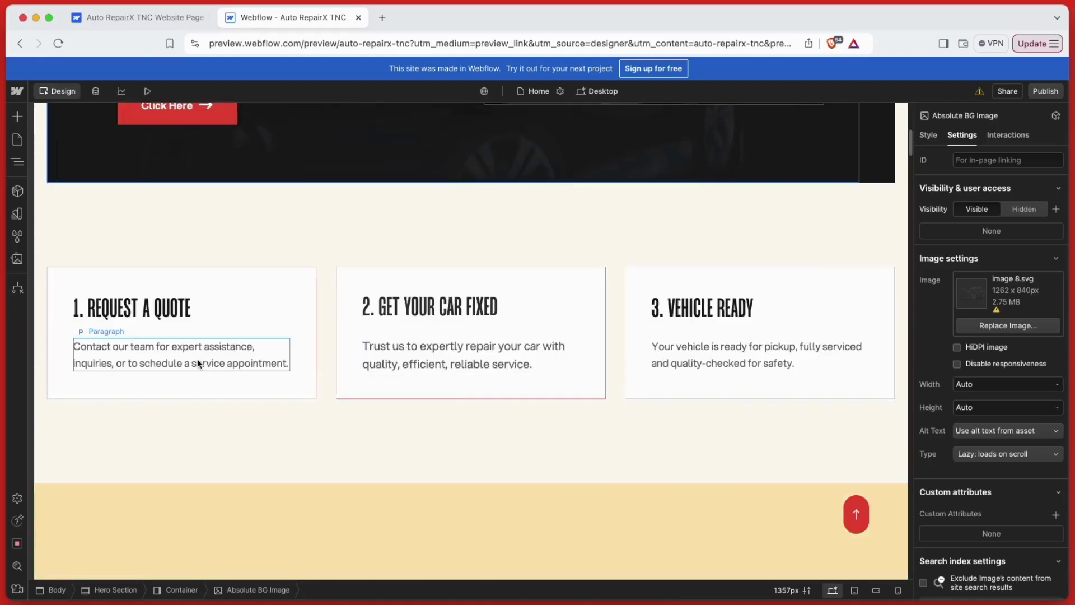
{"action": "left_click", "coordinate": [197, 363]}
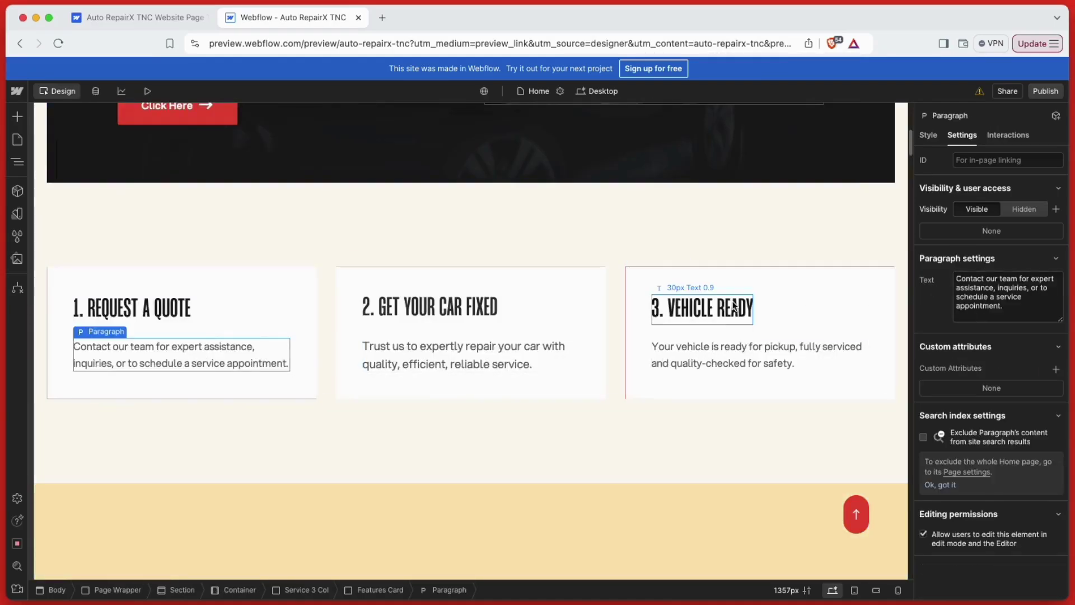
{"action": "scroll", "coordinate": [576, 341], "scroll_direction": "down", "scroll_amount": 9}
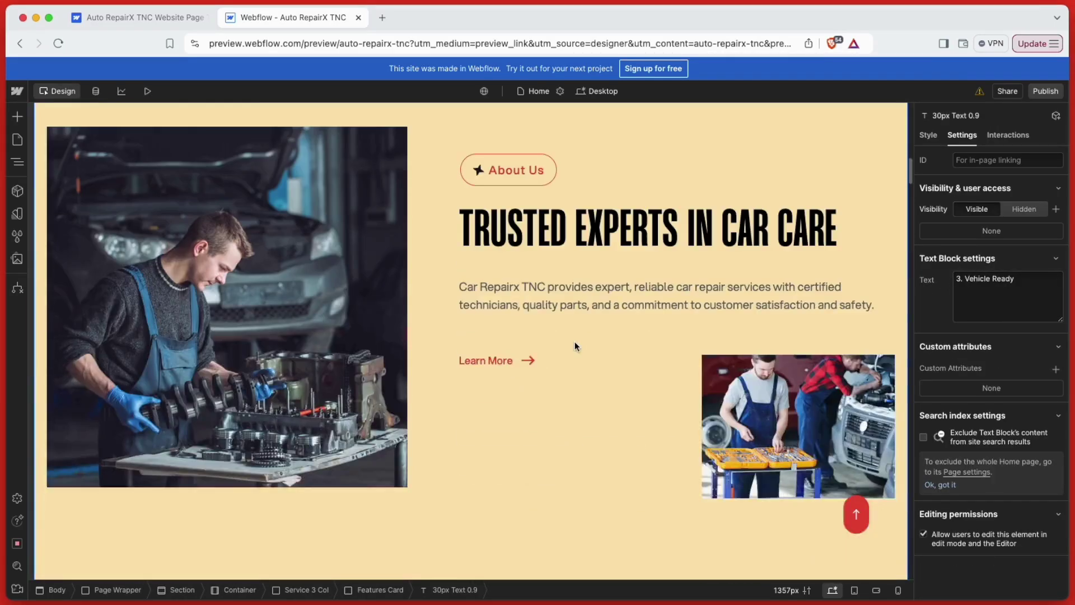
{"action": "left_click", "coordinate": [281, 298]}
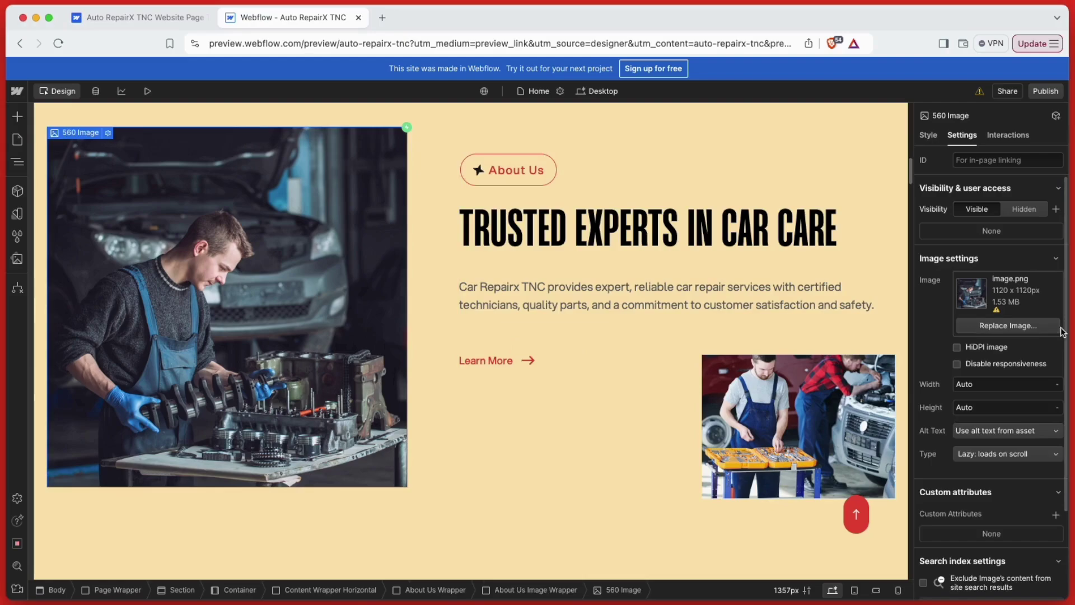
{"action": "left_click", "coordinate": [569, 288]}
{"action": "left_click", "coordinate": [693, 238]}
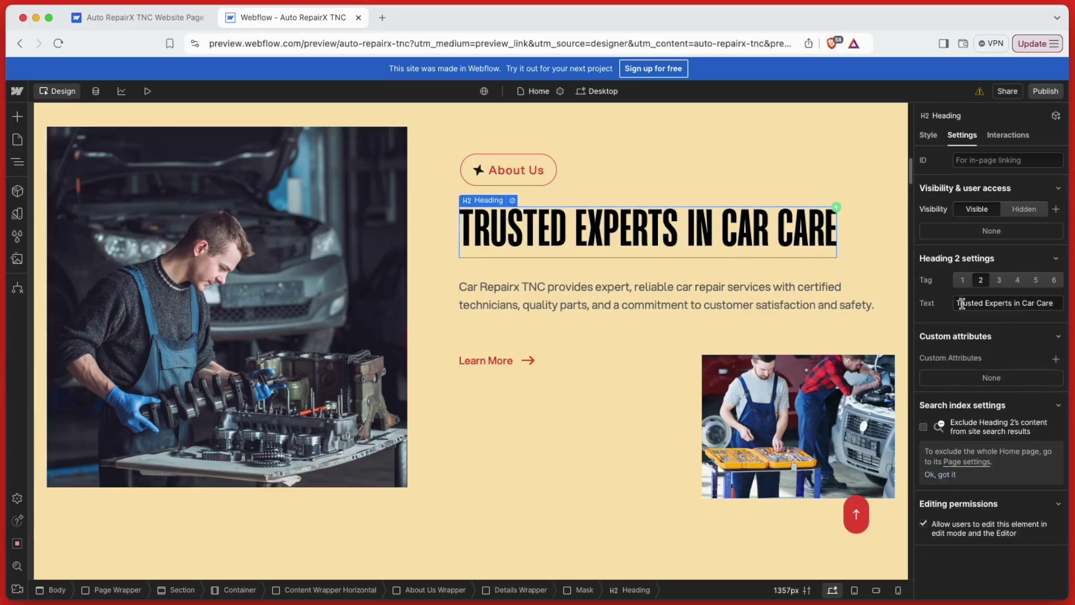
{"action": "left_click", "coordinate": [726, 398]}
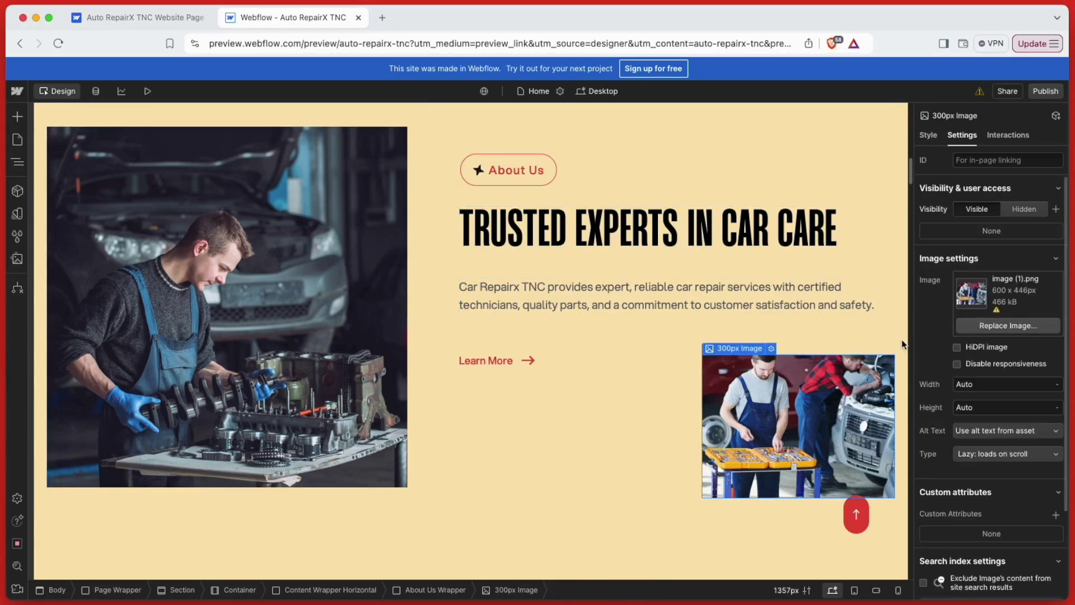
{"action": "scroll", "coordinate": [634, 358], "scroll_direction": "down", "scroll_amount": 12}
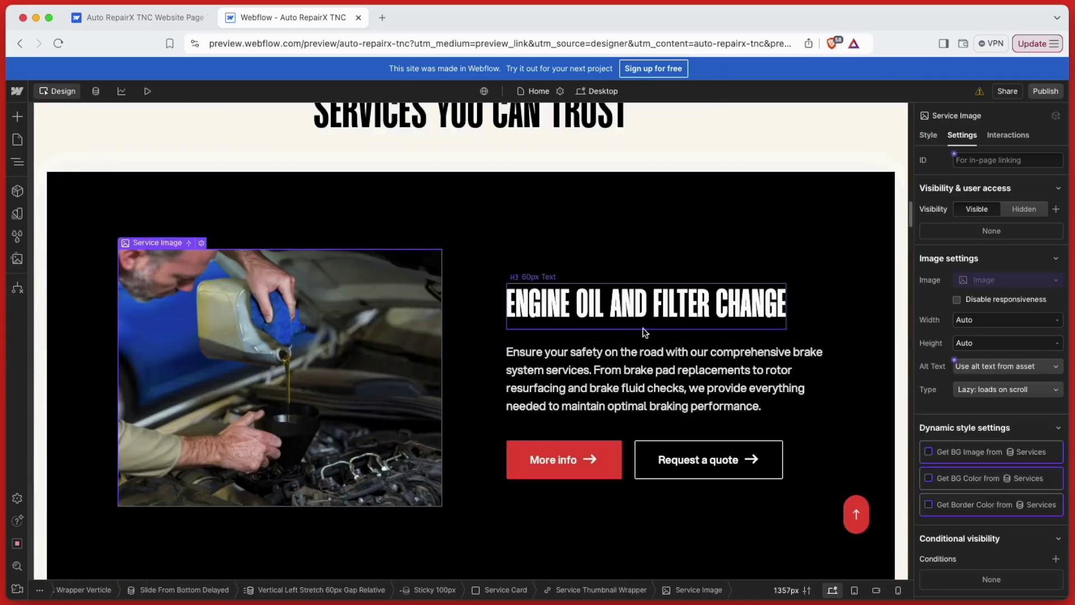
- Look through the remaining homepage service cards and examine the property bindings of the blog cards on the Blog page
{"action": "scroll", "coordinate": [637, 332], "scroll_direction": "down", "scroll_amount": 5}
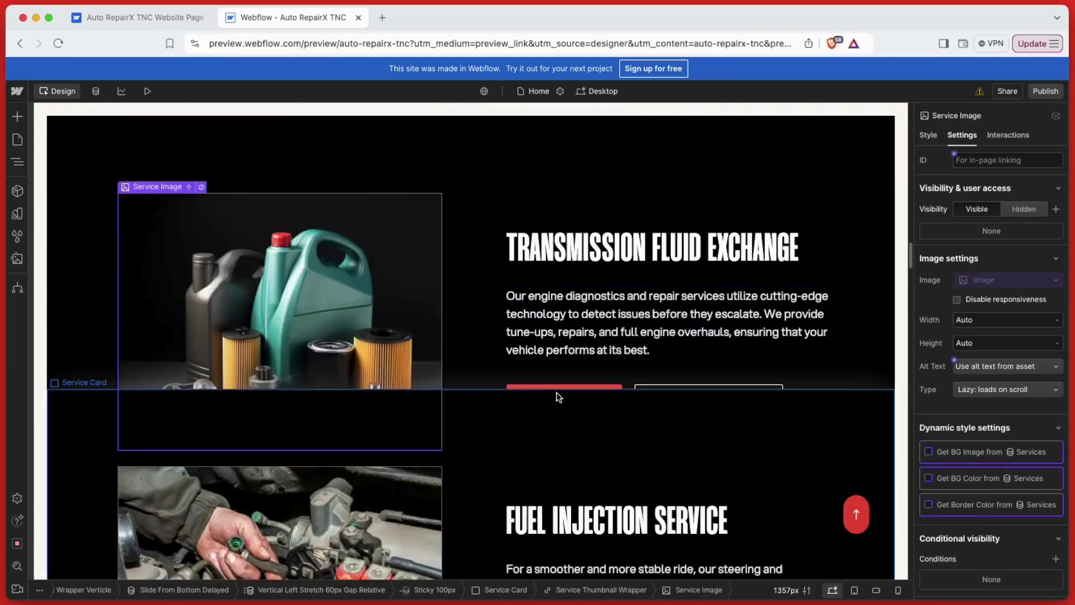
{"action": "scroll", "coordinate": [559, 397], "scroll_direction": "down", "scroll_amount": 12}
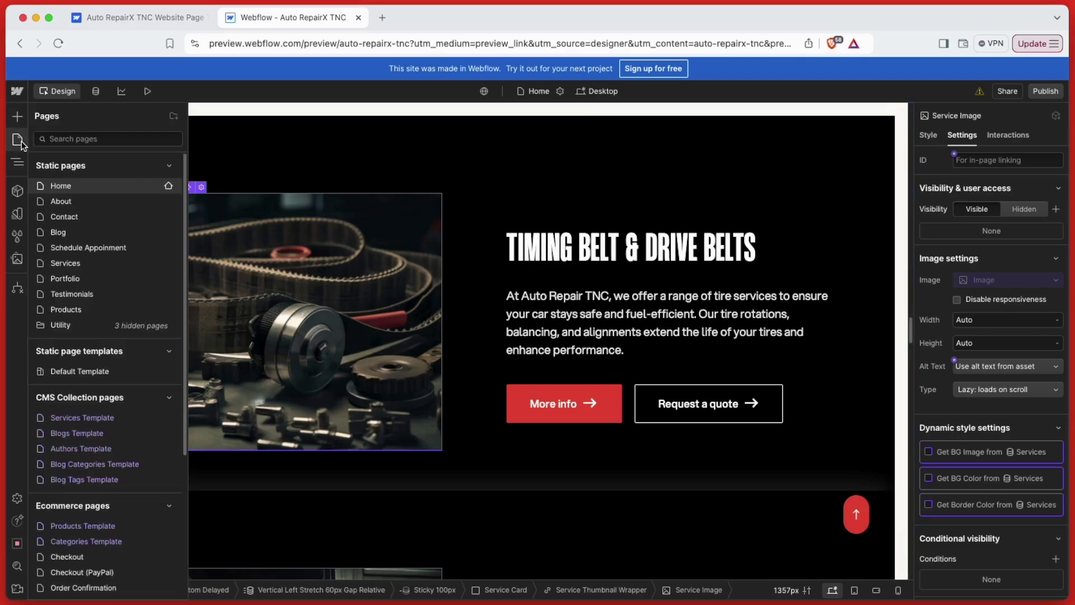
{"action": "left_click", "coordinate": [94, 233]}
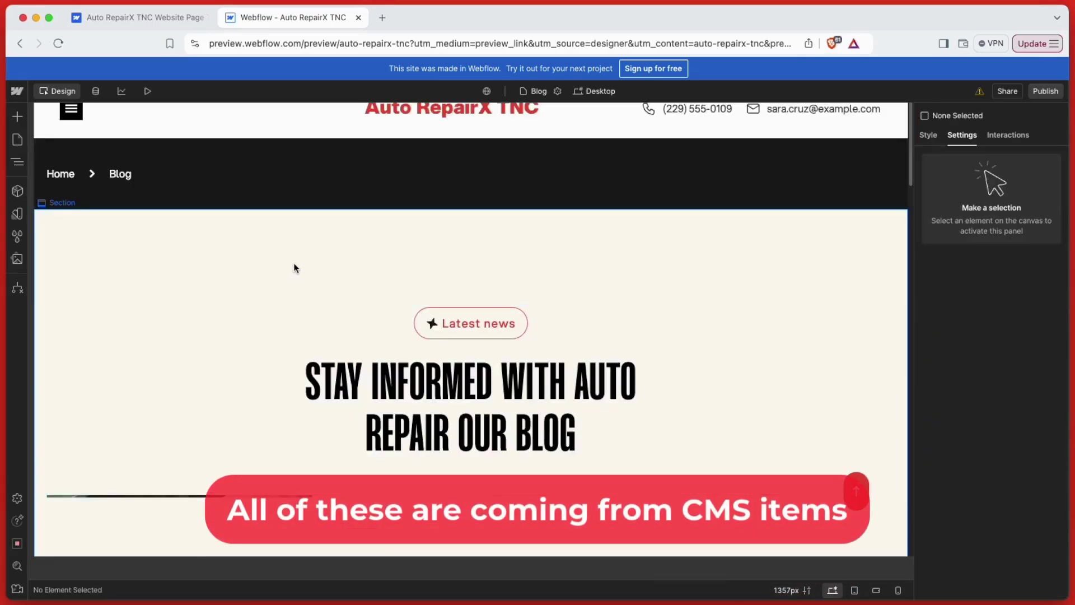
{"action": "scroll", "coordinate": [296, 266], "scroll_direction": "down", "scroll_amount": 5}
{"action": "left_click", "coordinate": [203, 312]}
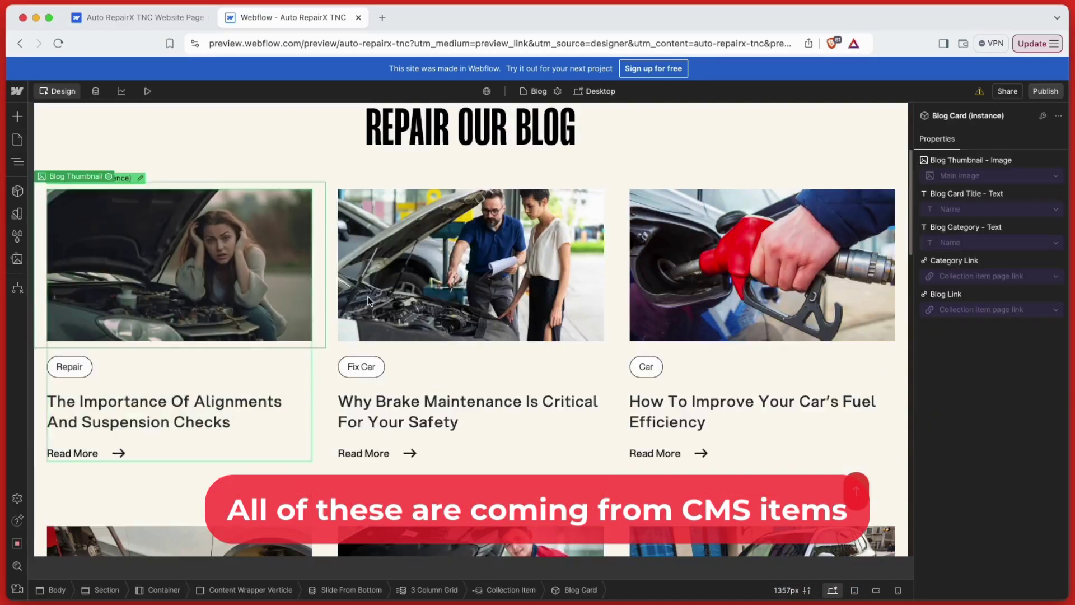
{"action": "left_click", "coordinate": [708, 296]}
{"action": "scroll", "coordinate": [705, 313], "scroll_direction": "down", "scroll_amount": 4}
{"action": "left_click", "coordinate": [536, 359]}
{"action": "scroll", "coordinate": [536, 359], "scroll_direction": "down", "scroll_amount": 6}
- Review the CMS collections for Services, Blogs, Authors, Blog Categories and Blog Tags
{"action": "left_click", "coordinate": [96, 93]}
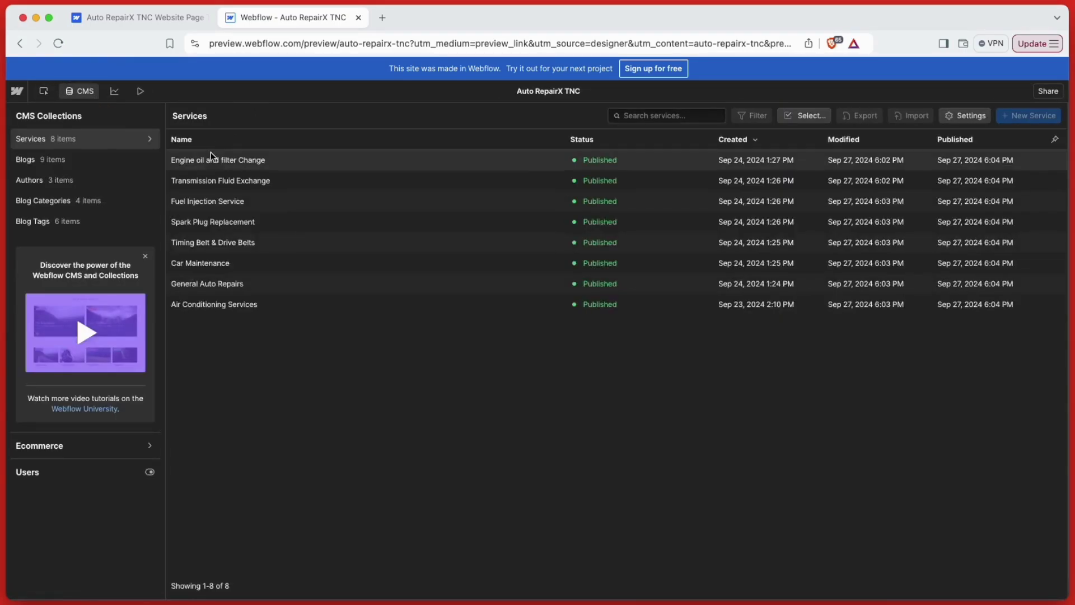
{"action": "left_click", "coordinate": [34, 160]}
{"action": "left_click", "coordinate": [100, 184]}
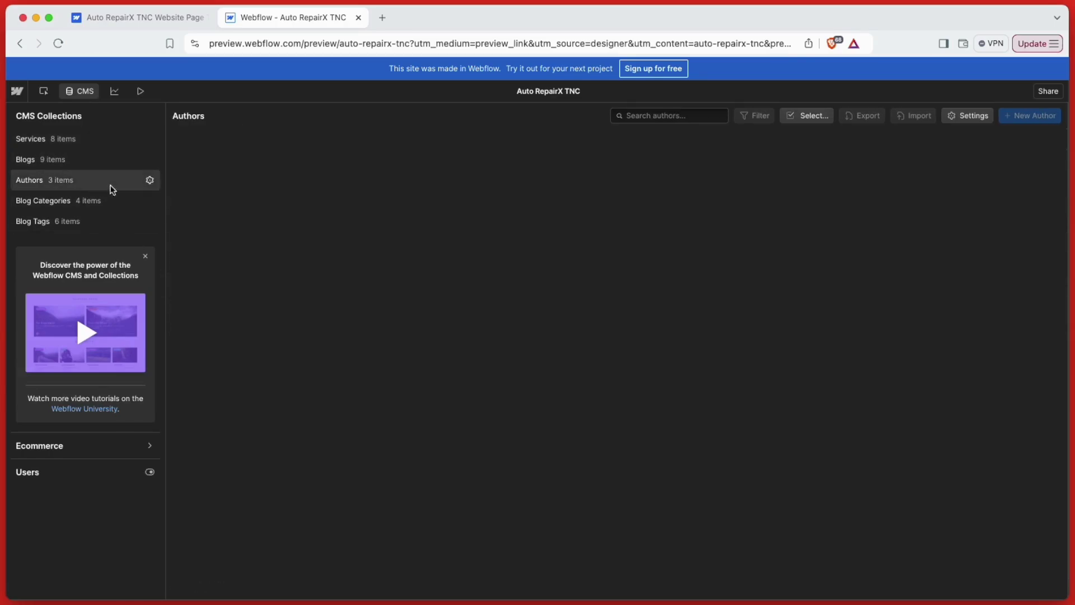
{"action": "left_click", "coordinate": [100, 202]}
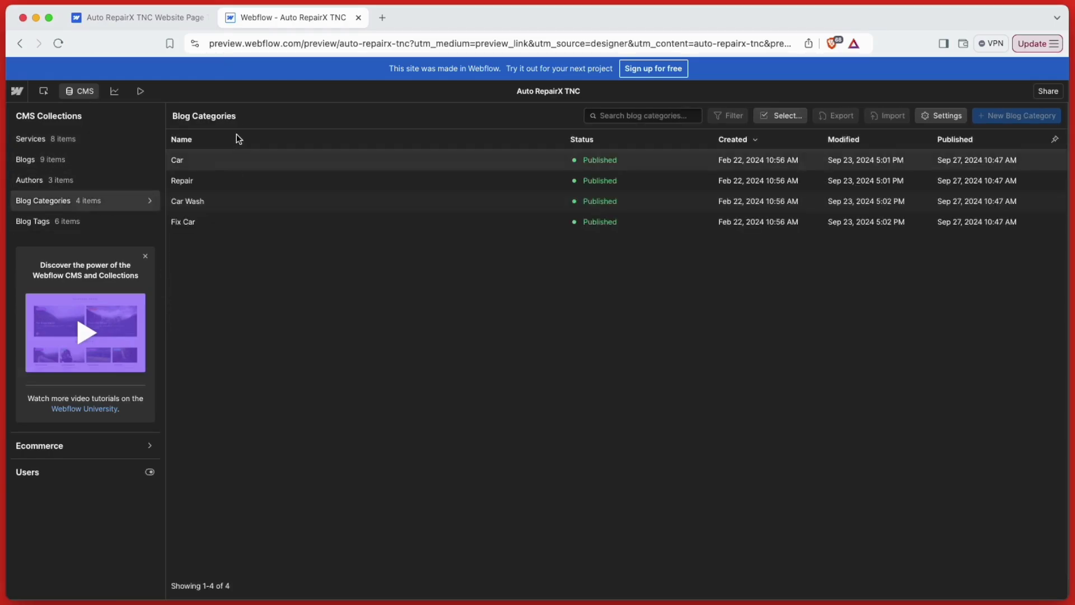
{"action": "left_click", "coordinate": [108, 222]}
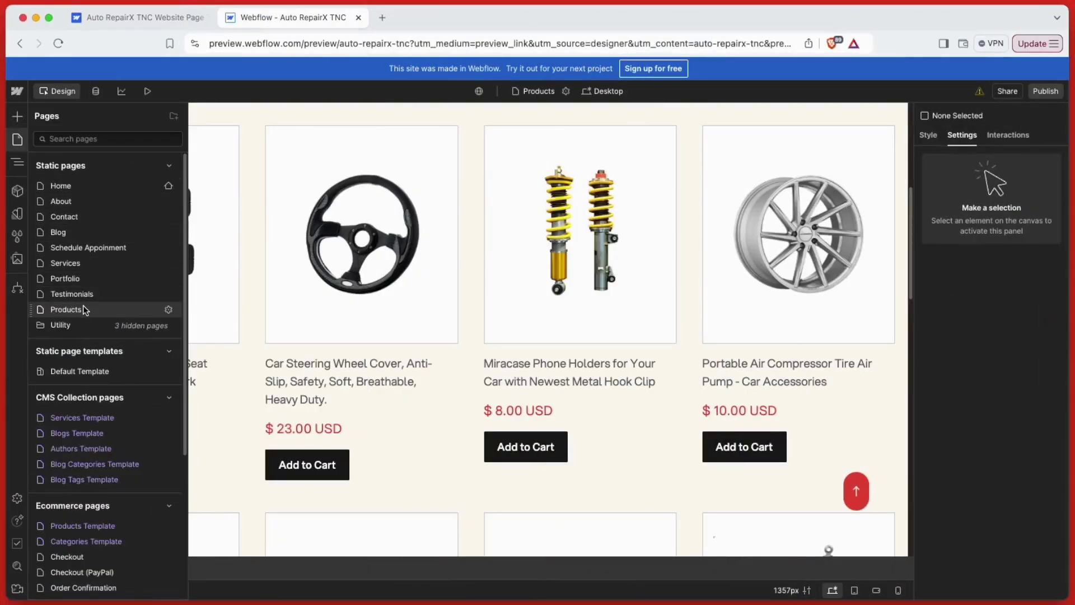
- Examine the settings of the product grid and its individual product thumbnails on the Products page
{"action": "left_click", "coordinate": [250, 284]}
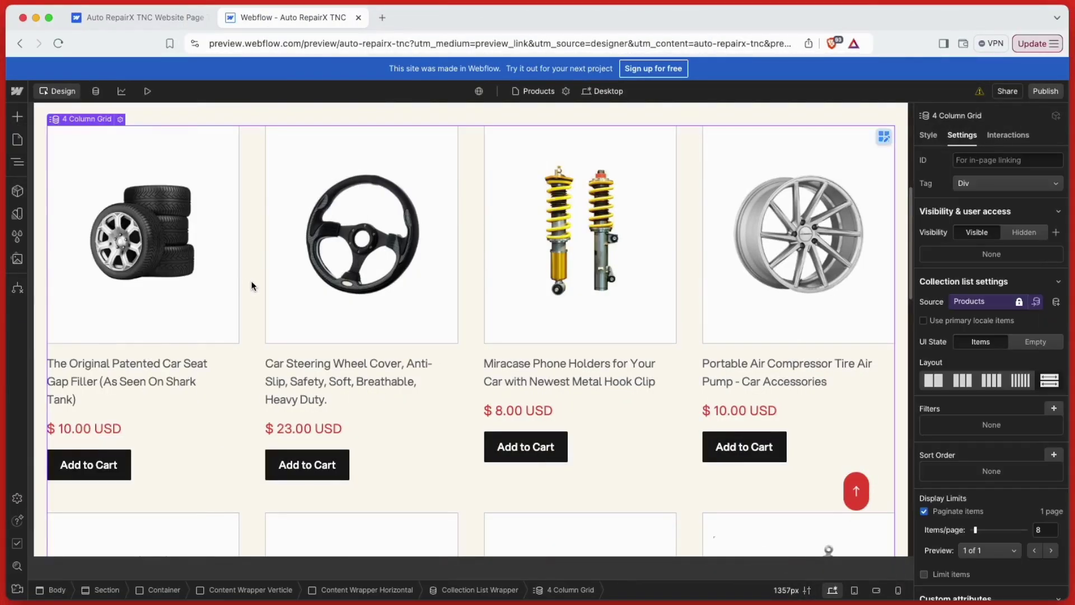
{"action": "scroll", "coordinate": [251, 288], "scroll_direction": "up", "scroll_amount": 6}
{"action": "scroll", "coordinate": [251, 287], "scroll_direction": "down", "scroll_amount": 5}
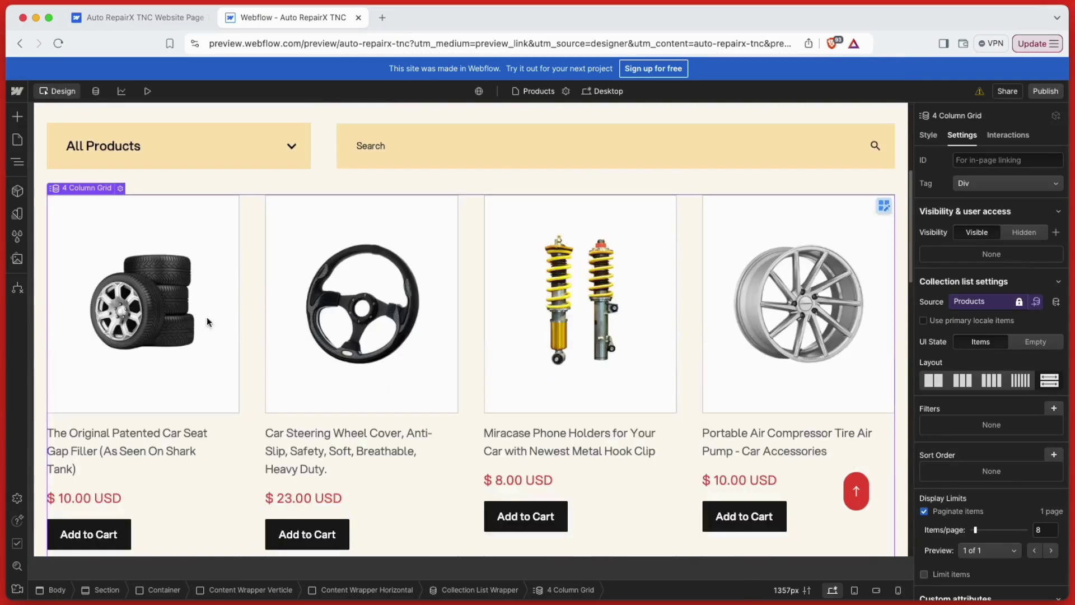
{"action": "left_click", "coordinate": [220, 312]}
{"action": "left_click", "coordinate": [337, 324]}
{"action": "left_click", "coordinate": [766, 293]}
{"action": "scroll", "coordinate": [476, 326], "scroll_direction": "down", "scroll_amount": 9}
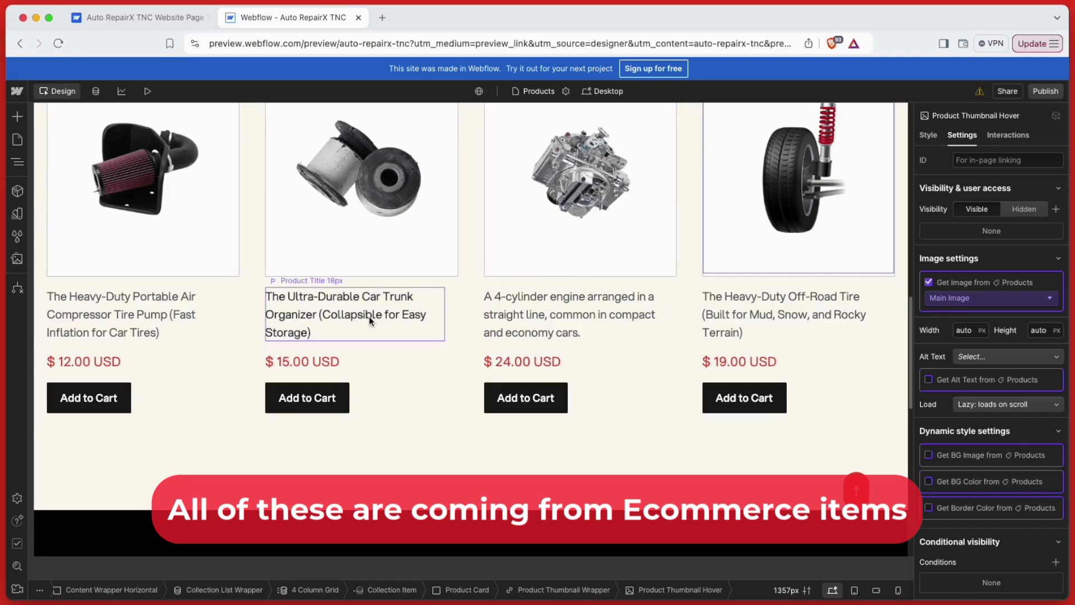
- Review the Ecommerce product list and the Components and Accessories category entries, and return to the Products page design
{"action": "left_click", "coordinate": [97, 92]}
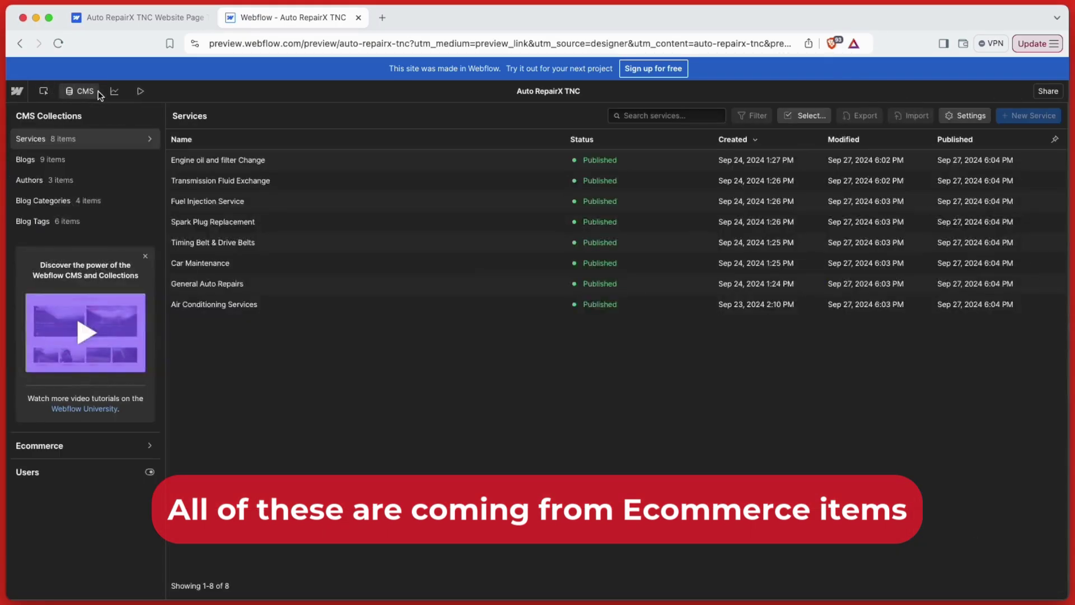
{"action": "left_click", "coordinate": [103, 447]}
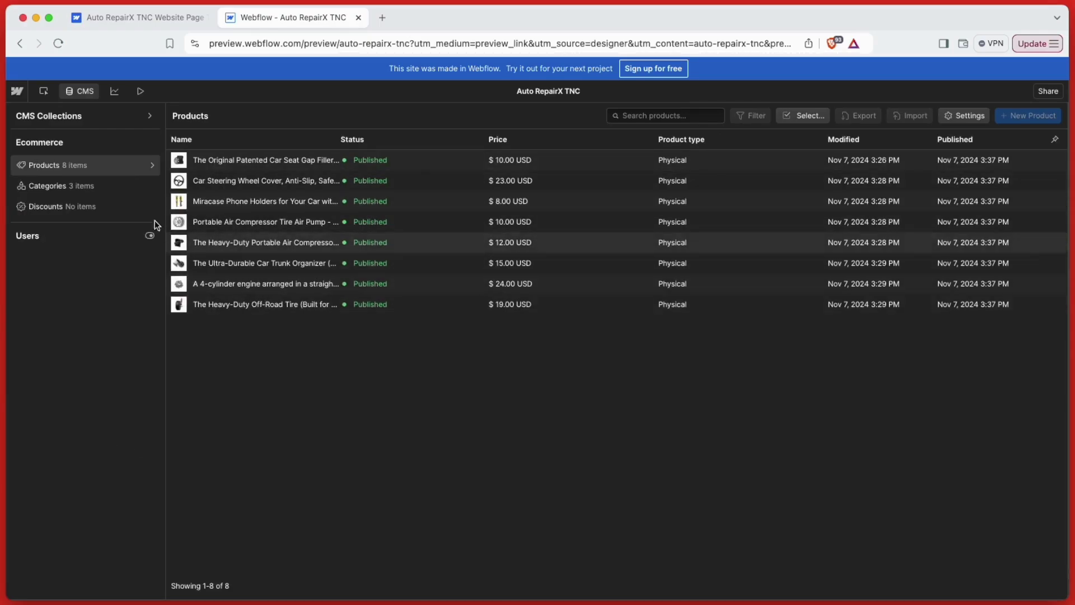
{"action": "left_click", "coordinate": [80, 187]}
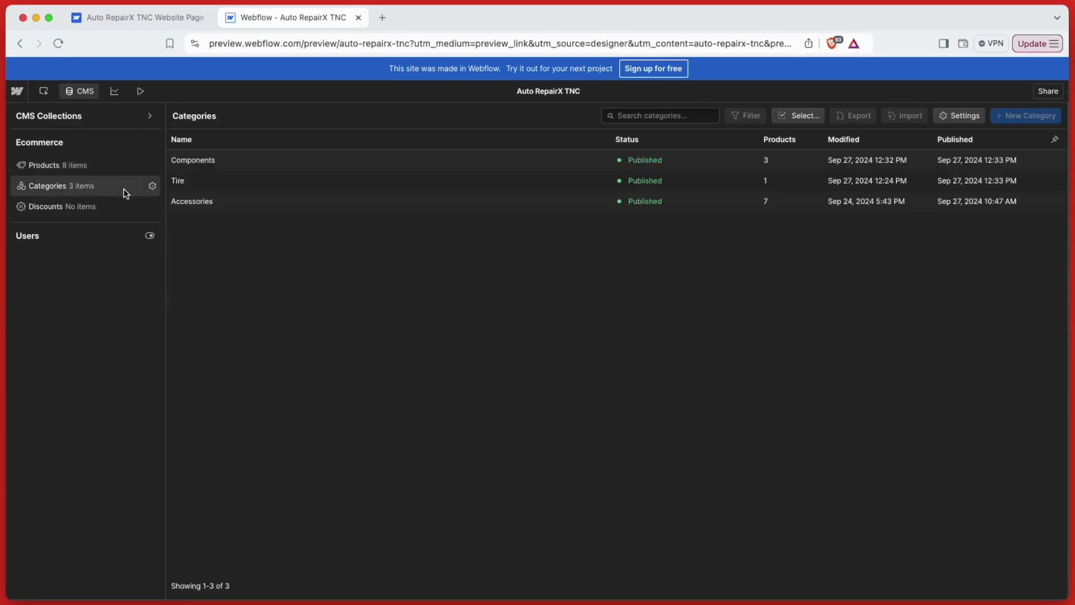
{"action": "left_click", "coordinate": [206, 162]}
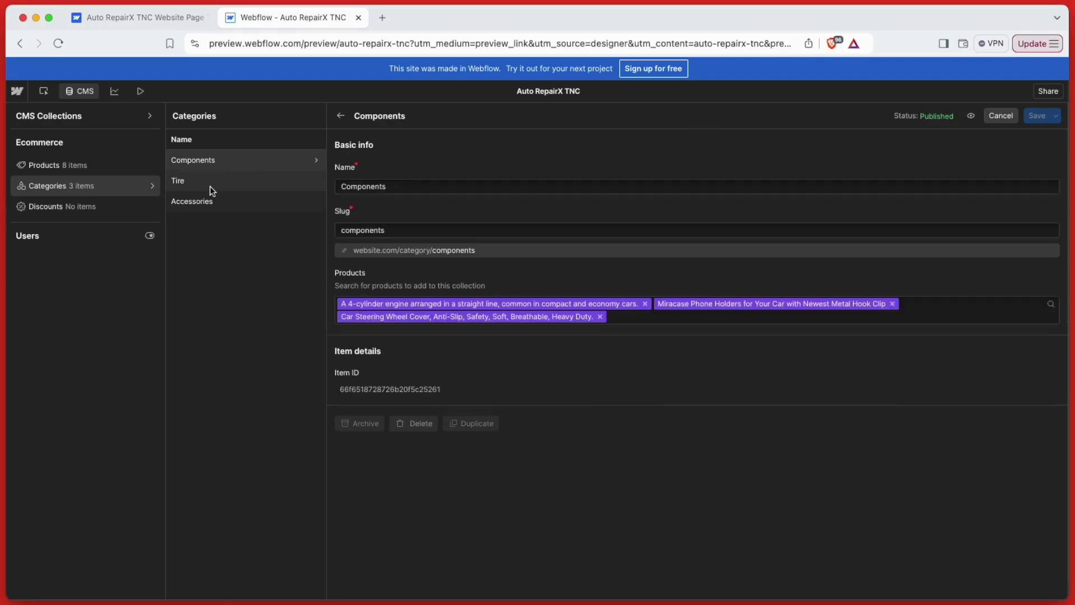
{"action": "left_click", "coordinate": [213, 200]}
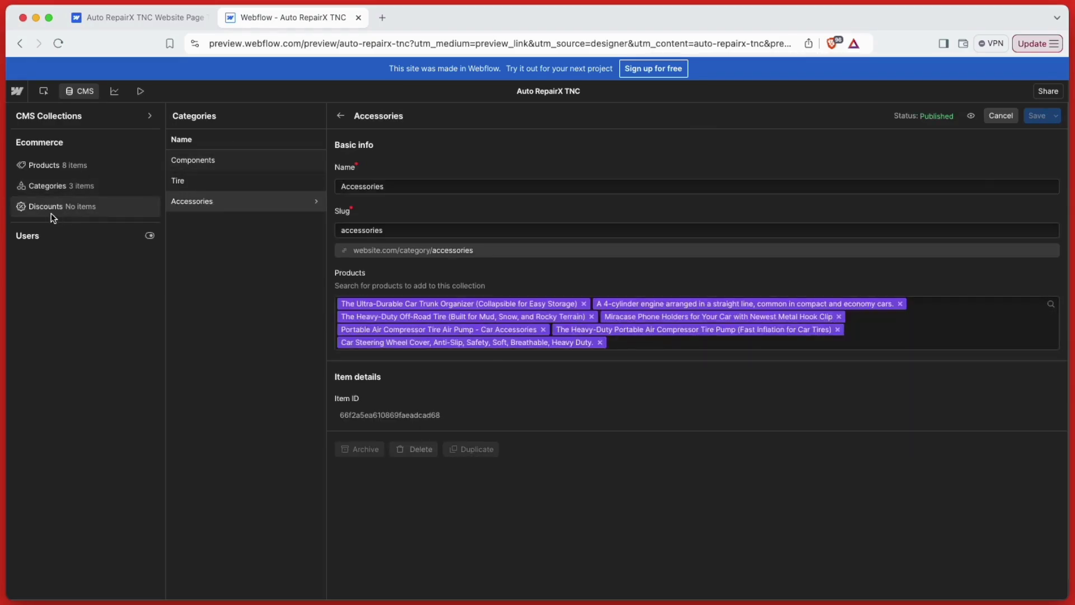
{"action": "left_click", "coordinate": [52, 166]}
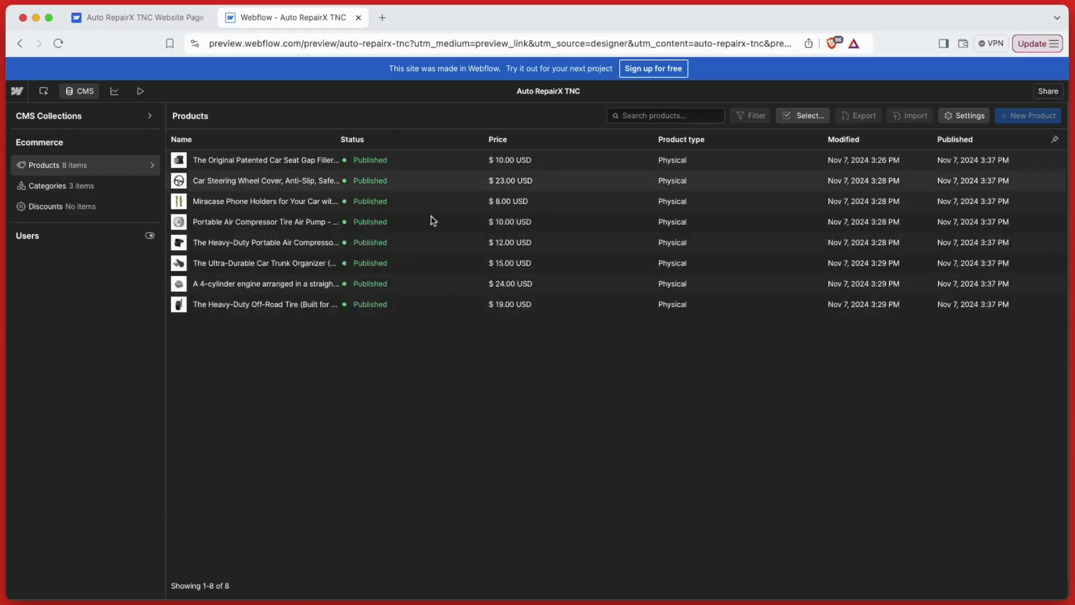
{"action": "left_click", "coordinate": [83, 92]}
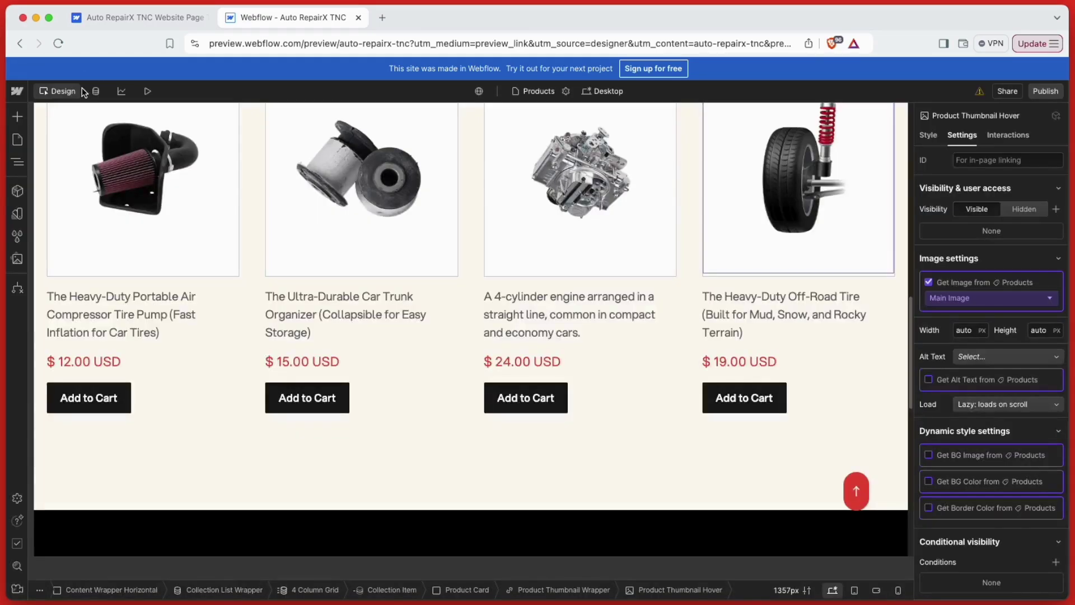